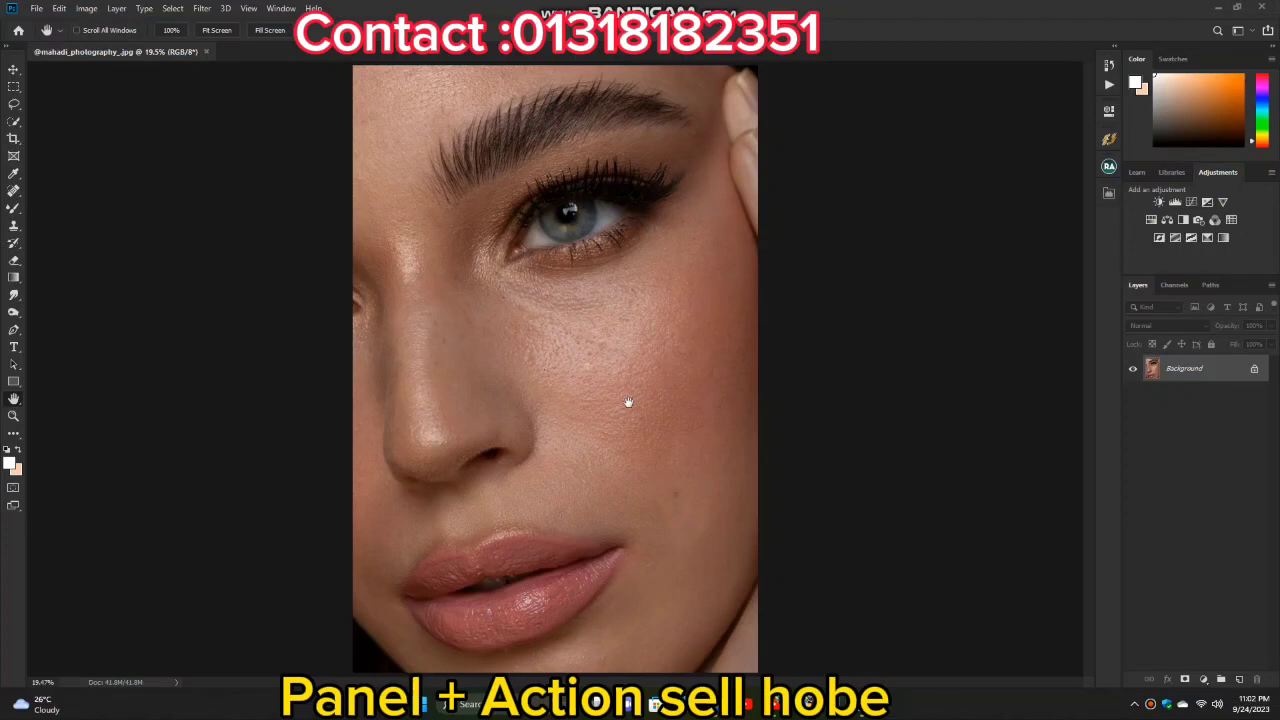
# - Duplicate the portrait onto a new layer and pick the Spot Healing Brush
pyautogui.scroll(3, 673, 491)
pyautogui.press('j')
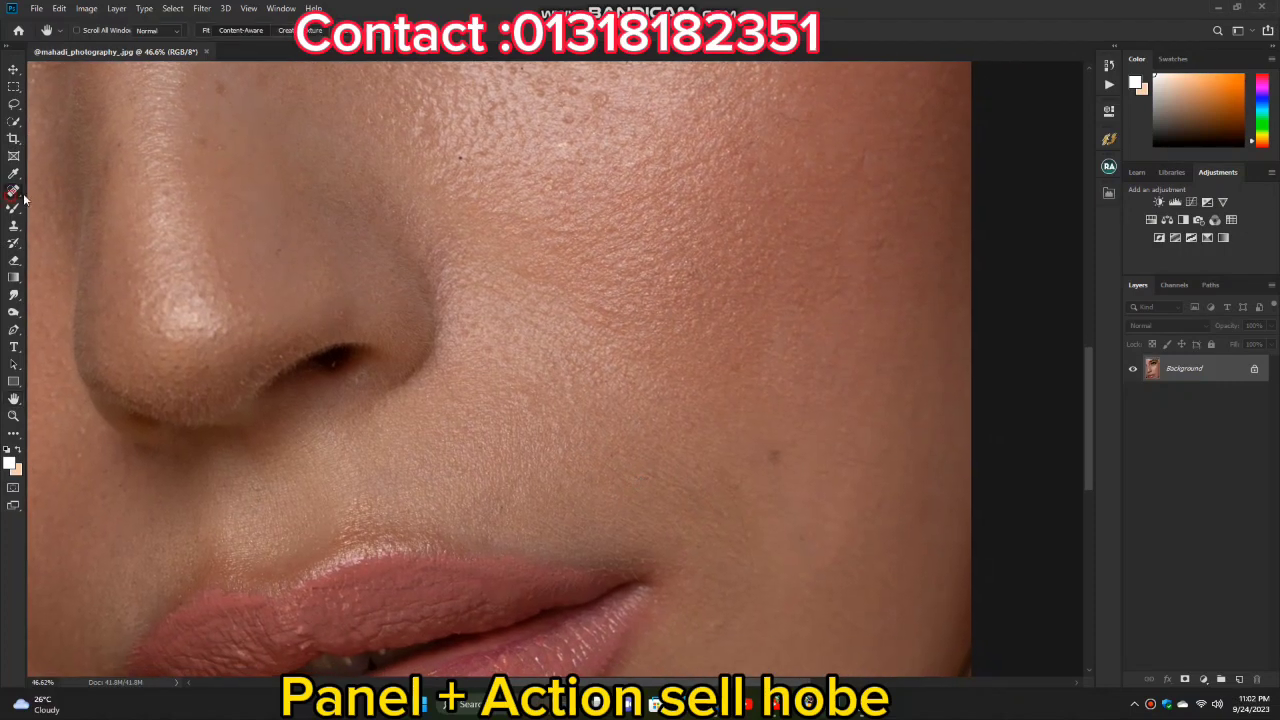
pyautogui.scroll(-3, 580, 323)
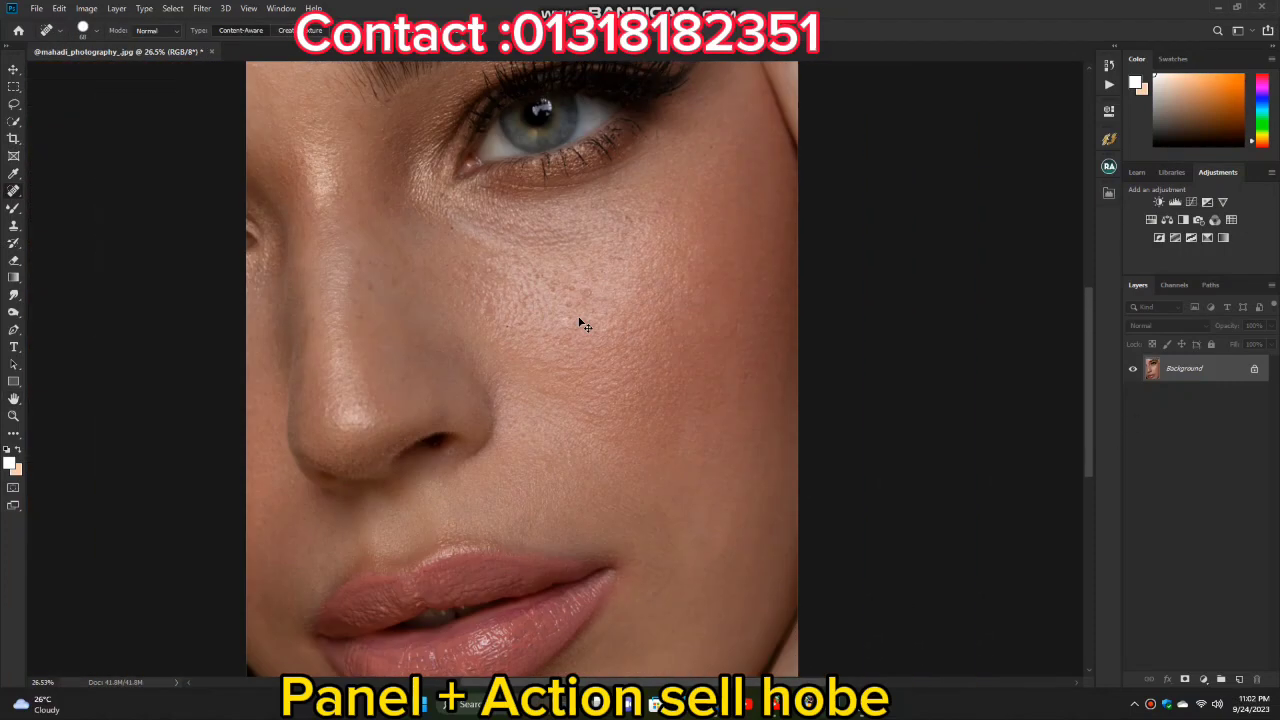
pyautogui.hotkey('ctrl', 'j')
pyautogui.scroll(2, 344, 373)
pyautogui.scroll(1, 344, 373)
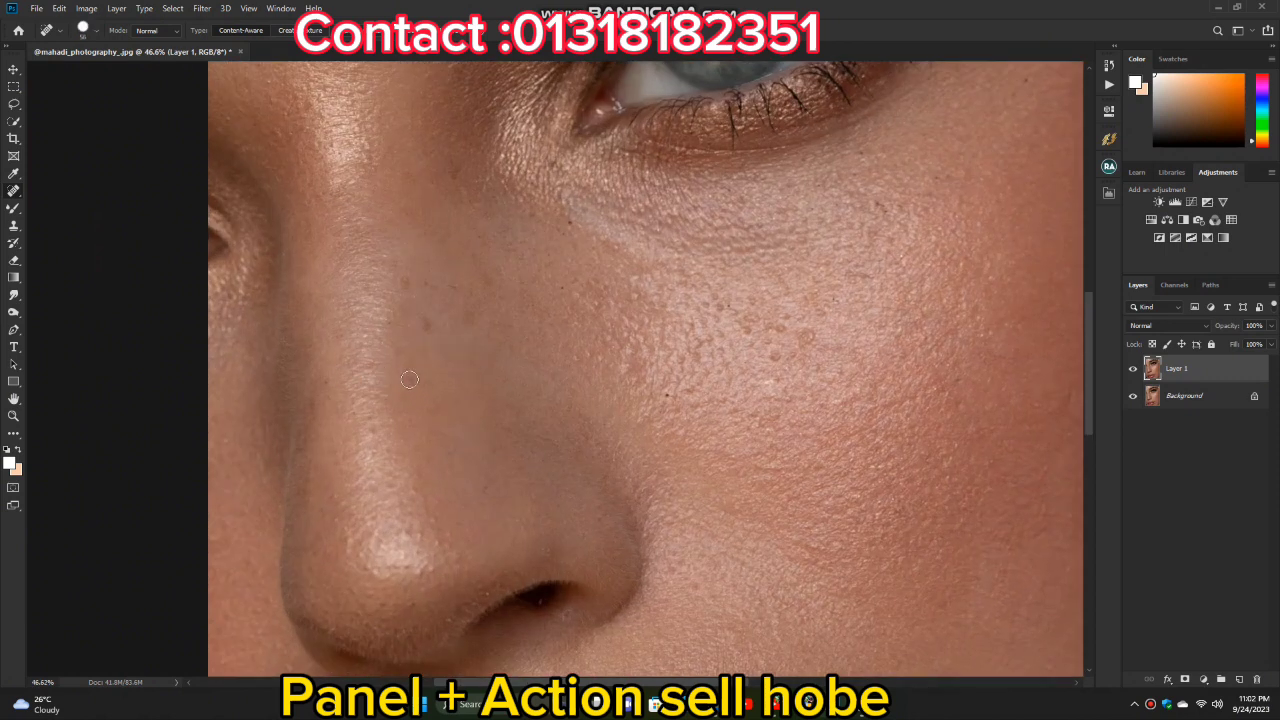
pyautogui.scroll(2, 694, 404)
# - Heal the dark spot below the eye and two blemishes near the eyebrow
pyautogui.moveTo(570, 327); pyautogui.dragTo(564, 336)
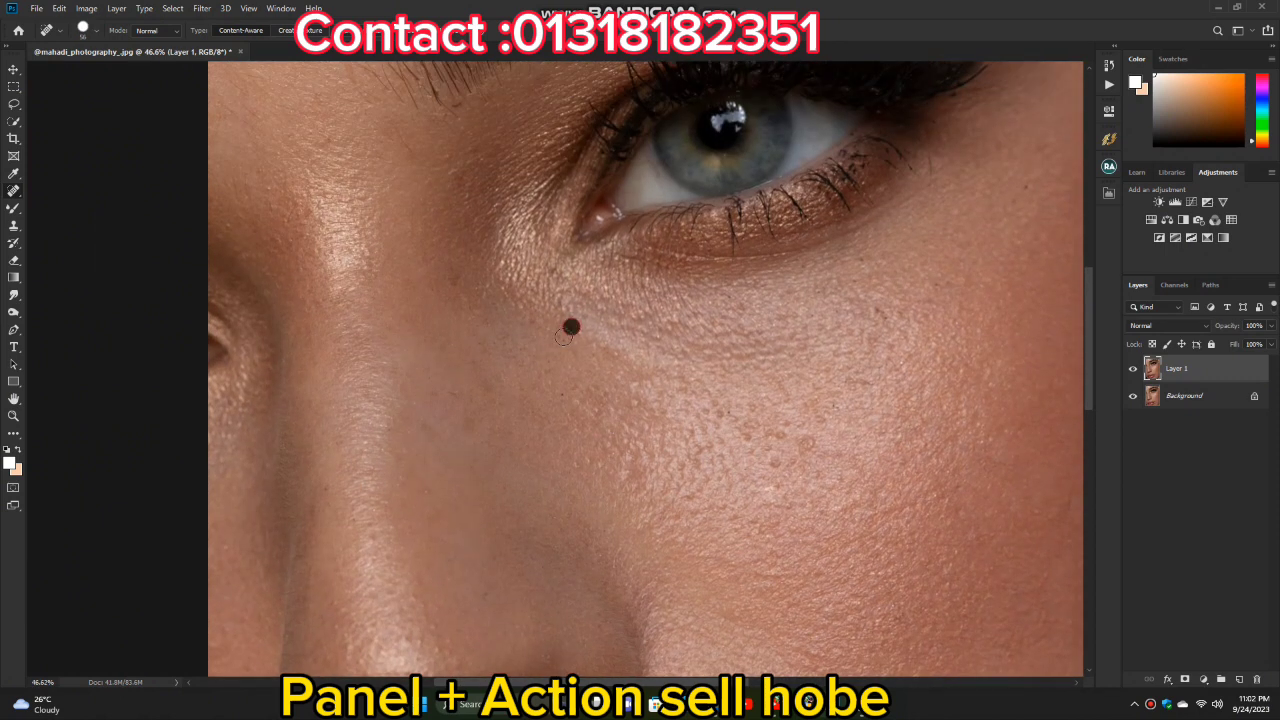
pyautogui.scroll(-2, 542, 402)
pyautogui.scroll(1, 423, 157)
pyautogui.scroll(1, 423, 157)
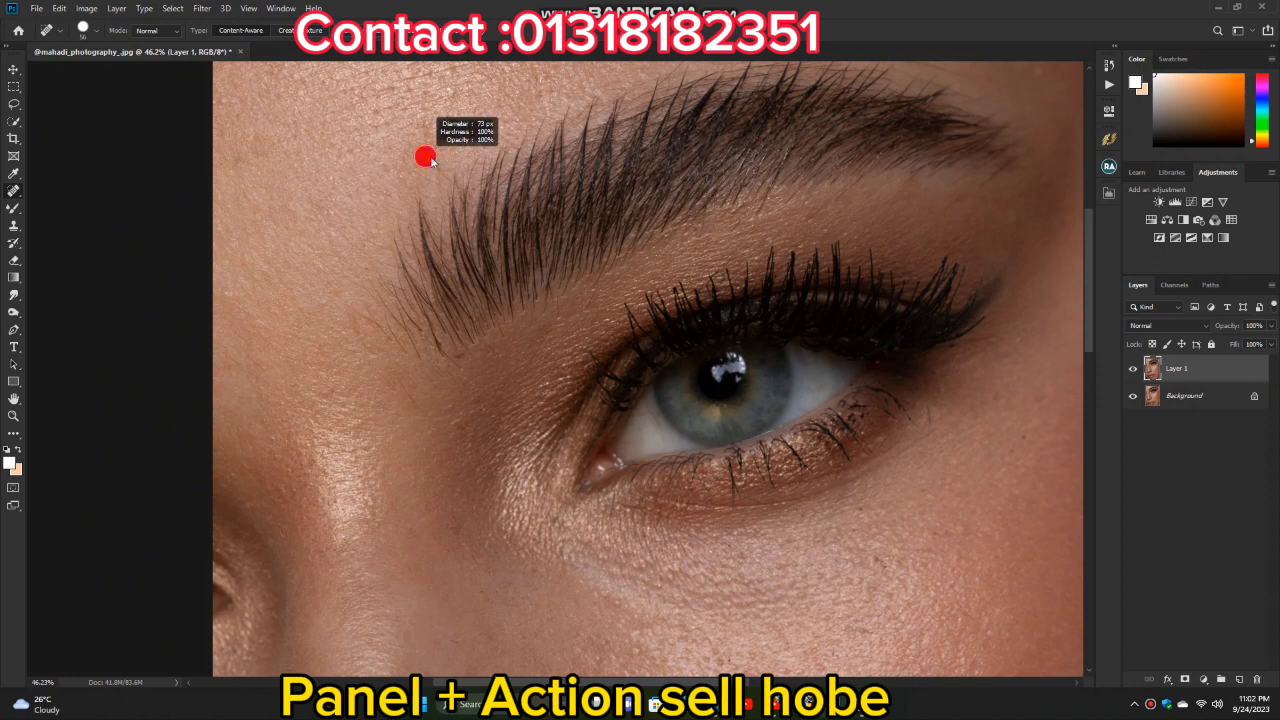
pyautogui.click(425, 166)
pyautogui.click(245, 160)
# - Heal the two blemishes on the cheek below the eye
pyautogui.scroll(-2, 330, 190)
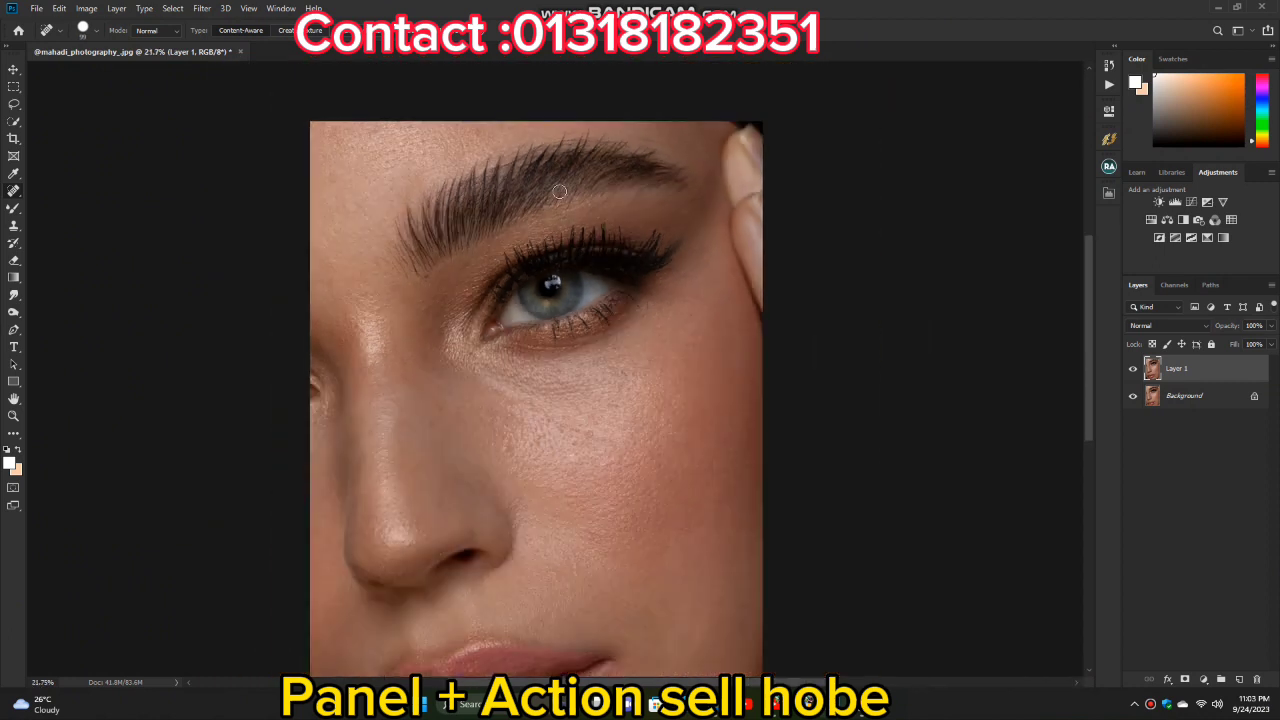
pyautogui.scroll(1, 385, 213)
pyautogui.scroll(1, 385, 213)
pyautogui.scroll(-1, 385, 213)
pyautogui.scroll(-1, 586, 431)
pyautogui.scroll(1, 586, 431)
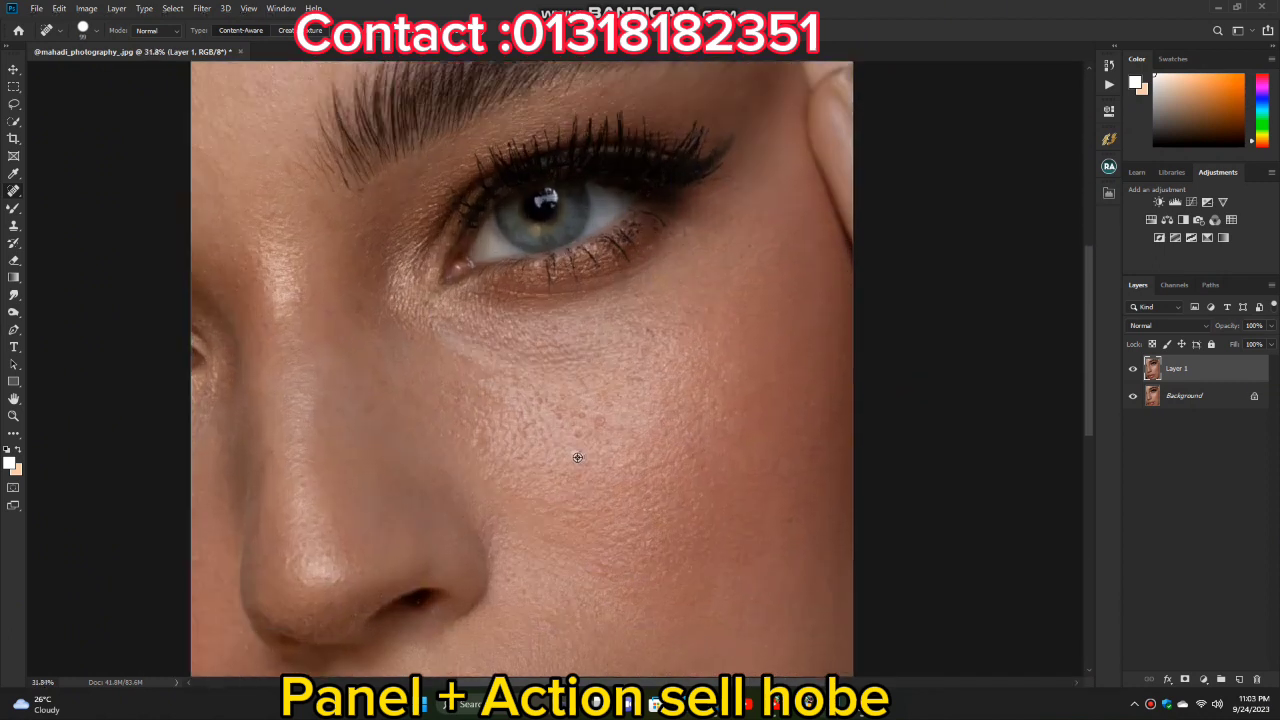
pyautogui.scroll(-1, 586, 431)
pyautogui.click(584, 420)
pyautogui.scroll(-2, 600, 440)
pyautogui.scroll(1, 660, 465)
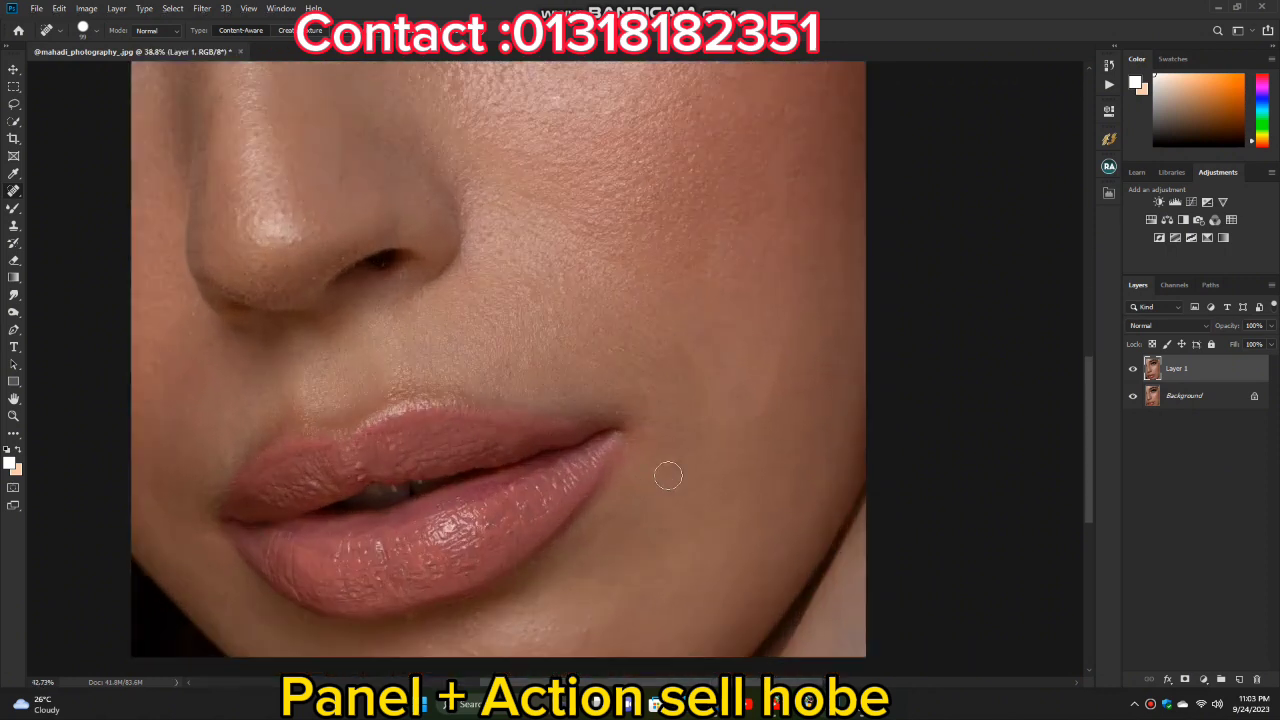
pyautogui.scroll(-2, 650, 450)
pyautogui.scroll(1, 634, 369)
pyautogui.scroll(-2, 596, 292)
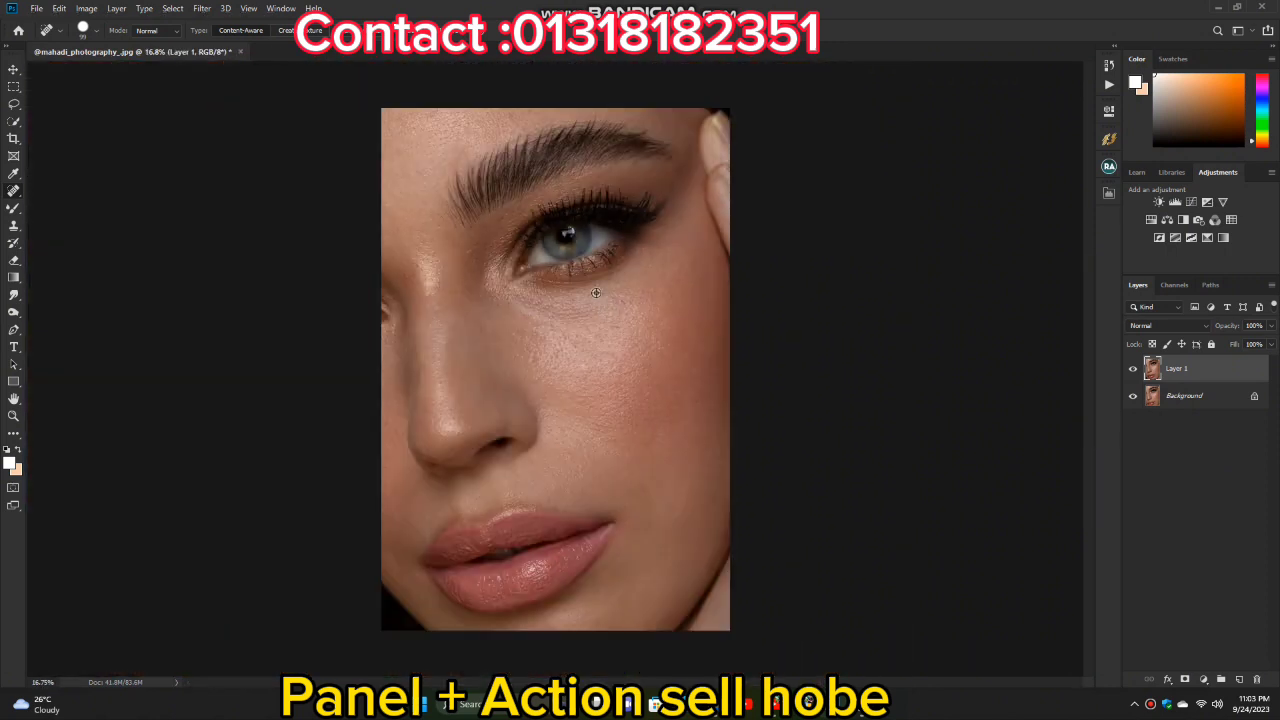
pyautogui.click(604, 316)
# - Apply Camera Raw Auto with Highlights -58, Saturation -7, Temperature -15, Tint -14, Vibrance +36
pyautogui.hotkey('shift', 'ctrl', 'a')
pyautogui.click(1053, 168)
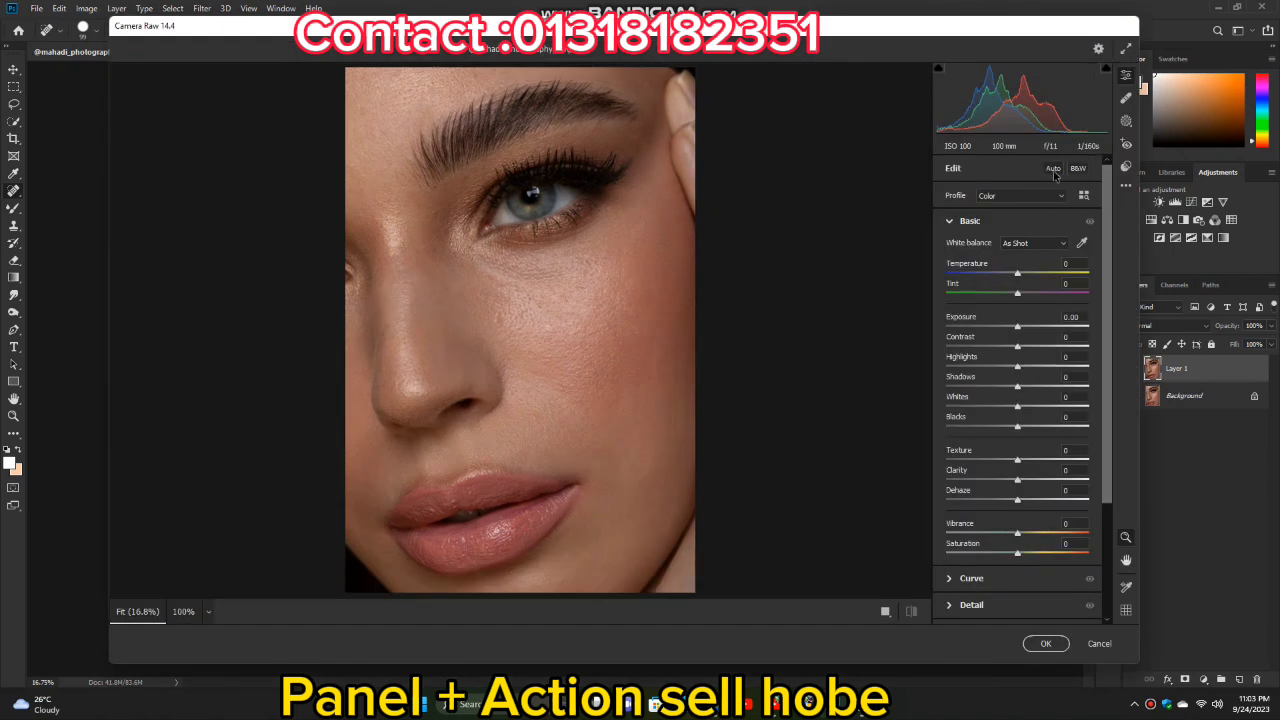
pyautogui.moveTo(1013, 367)
pyautogui.mouseDown()
pyautogui.moveTo(985, 367)
pyautogui.moveTo(1037, 386)
pyautogui.mouseUp()
pyautogui.moveTo(1017, 555); pyautogui.dragTo(1011, 555)
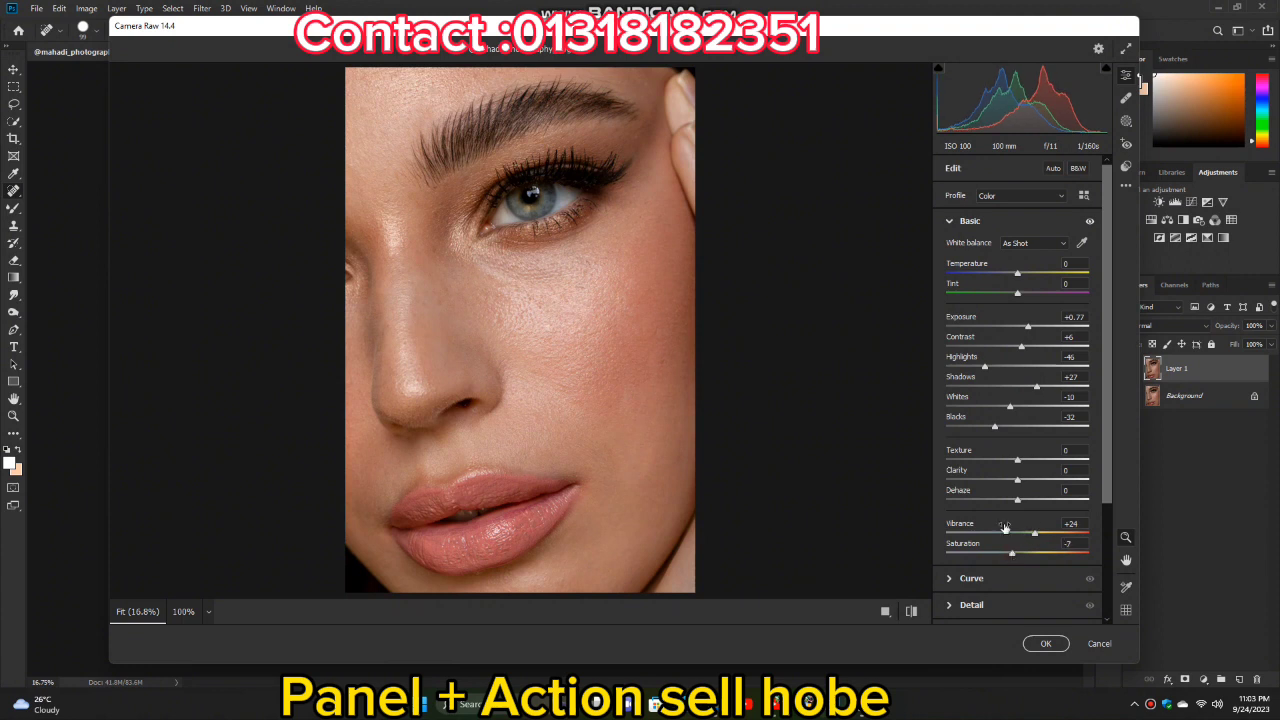
pyautogui.moveTo(1017, 272)
pyautogui.mouseDown()
pyautogui.moveTo(1003, 272)
pyautogui.moveTo(1007, 293)
pyautogui.mouseUp()
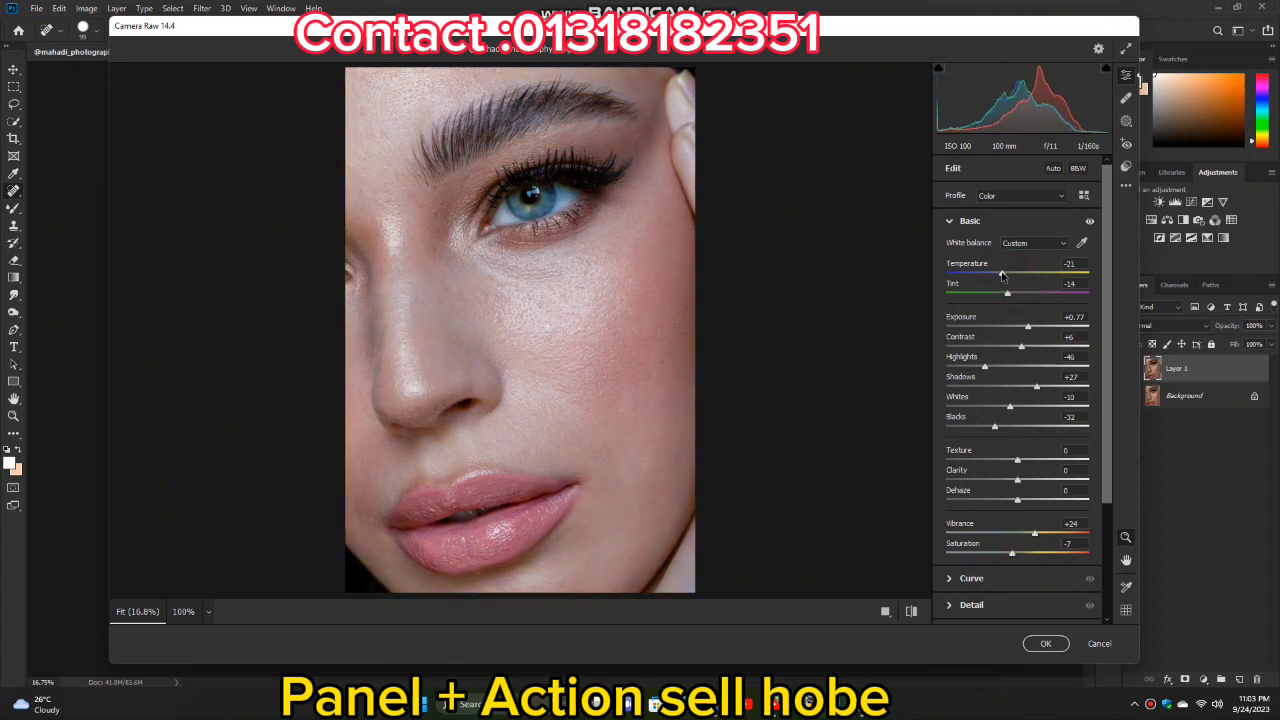
pyautogui.moveTo(984, 369); pyautogui.dragTo(1001, 407)
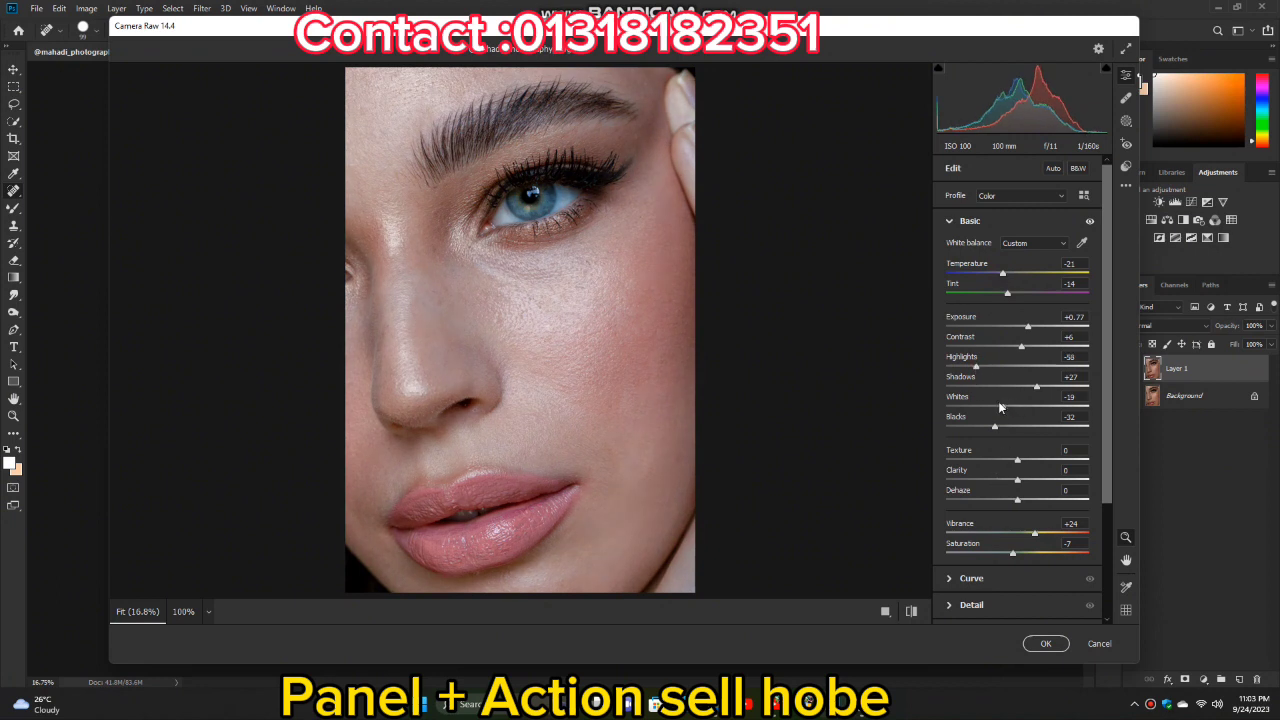
pyautogui.moveTo(1009, 276); pyautogui.dragTo(1011, 276)
pyautogui.click(910, 612)
pyautogui.click(910, 612)
pyautogui.click(1046, 645)
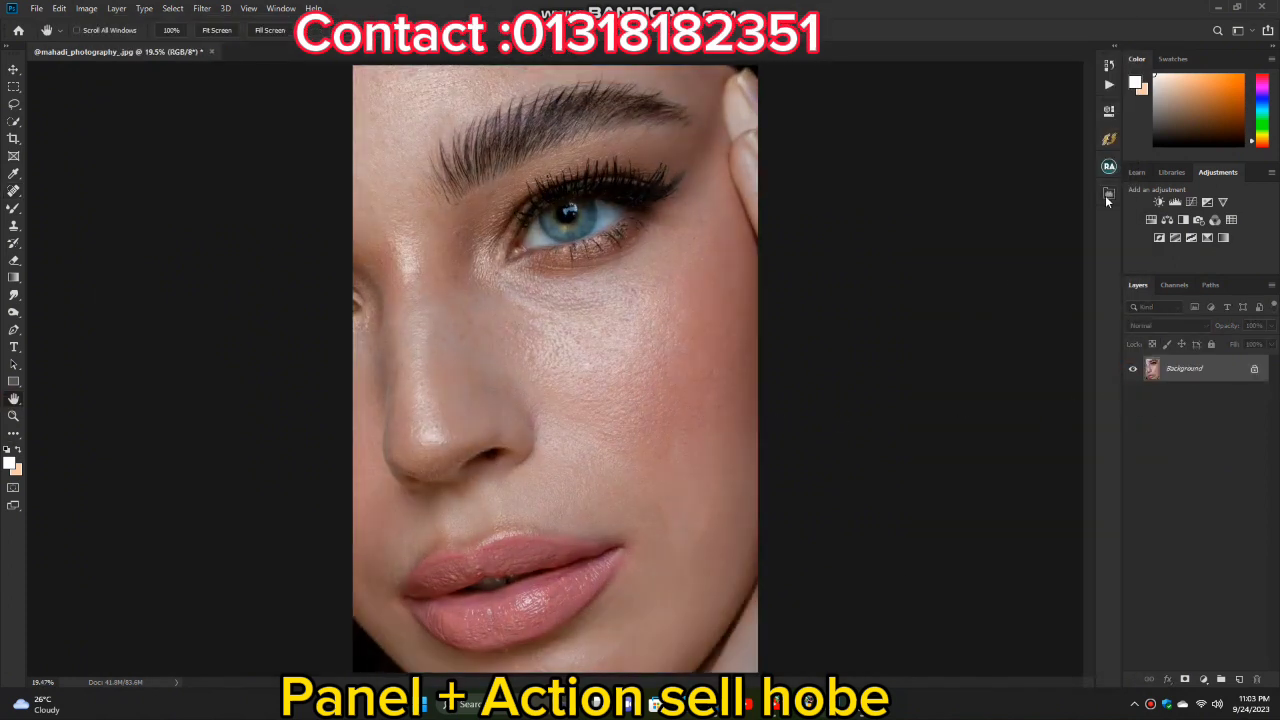
# - Open the Retouch Pro panel and apply the Sharpen filter to the portrait
pyautogui.click(1108, 196)
pyautogui.scroll(3, 700, 380)
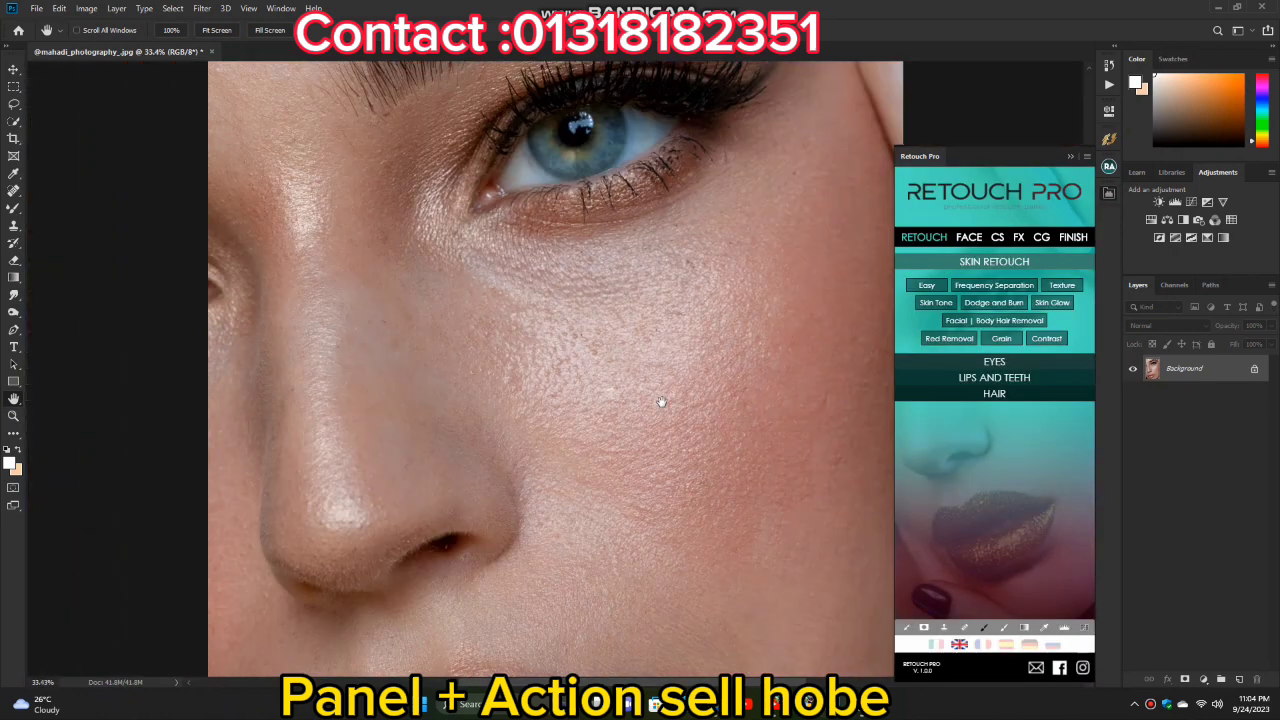
pyautogui.scroll(2, 670, 418)
pyautogui.scroll(-3, 675, 414)
pyautogui.click(201, 8)
pyautogui.moveTo(216, 235)
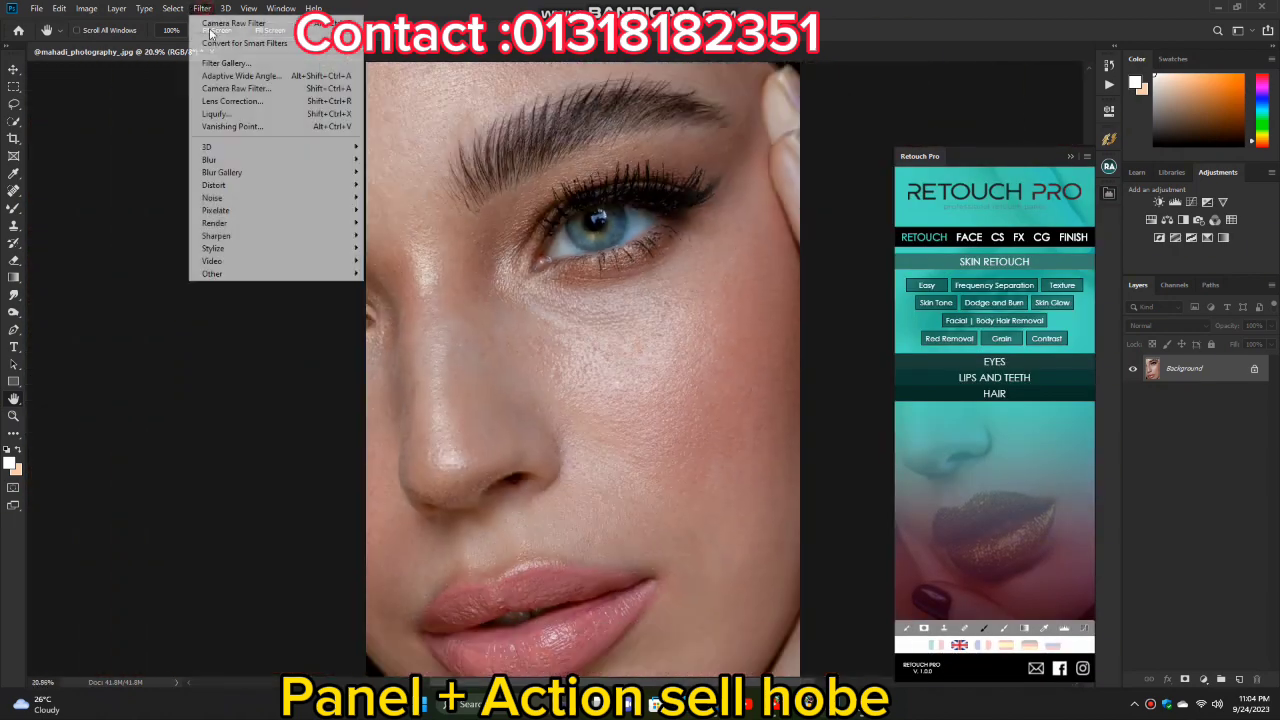
pyautogui.click(401, 248)
# - Split the portrait into High and Low frequency layers with Retouch Pro
pyautogui.scroll(3, 623, 329)
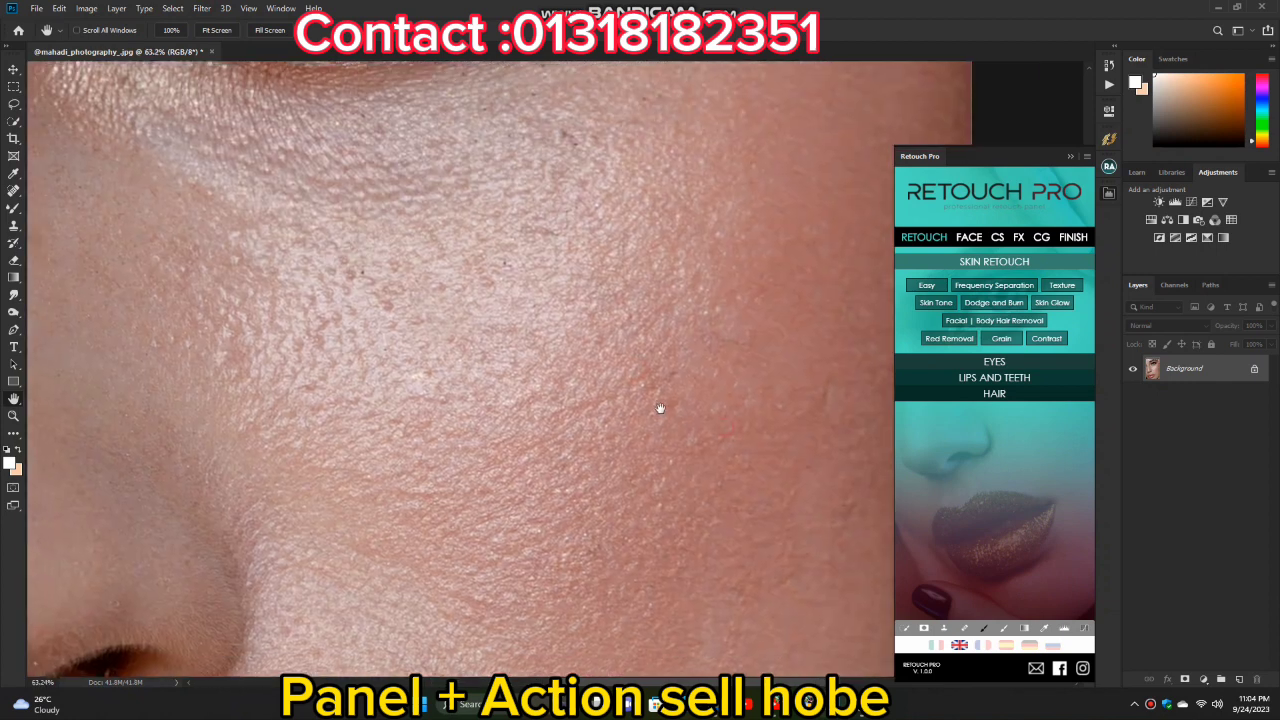
pyautogui.scroll(-2, 657, 409)
pyautogui.click(934, 320)
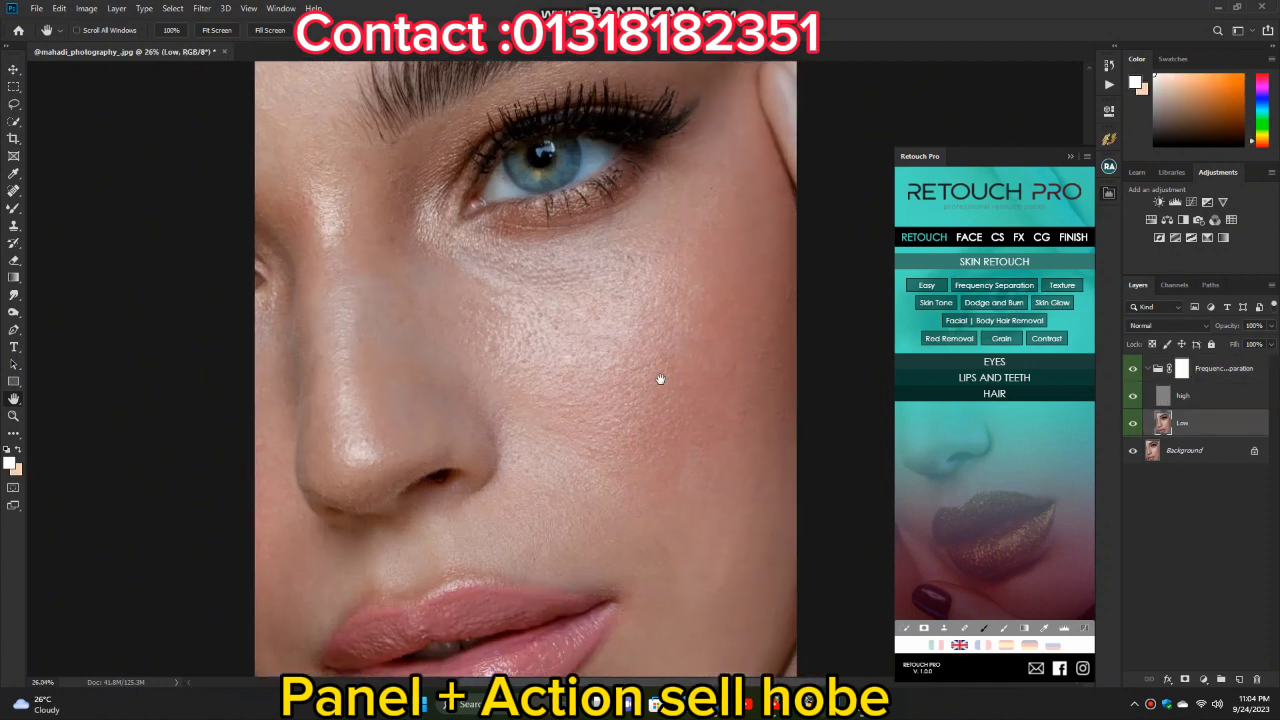
# - Blend the skin tones on the forehead and along the nose with a resized Mixer Brush
pyautogui.scroll(-2, 646, 355)
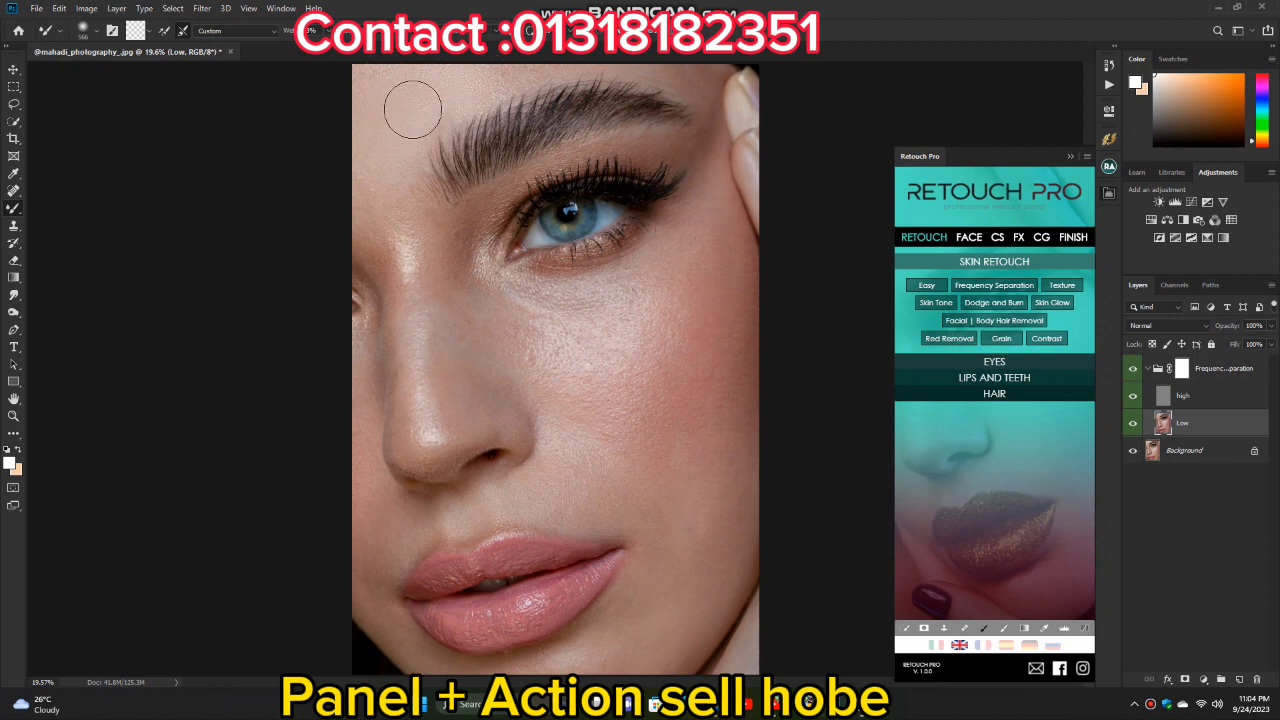
pyautogui.click(479, 67)
pyautogui.scroll(1, 418, 385)
pyautogui.keyDown('alt'); pyautogui.rightClick(419, 364); pyautogui.keyUp('alt')
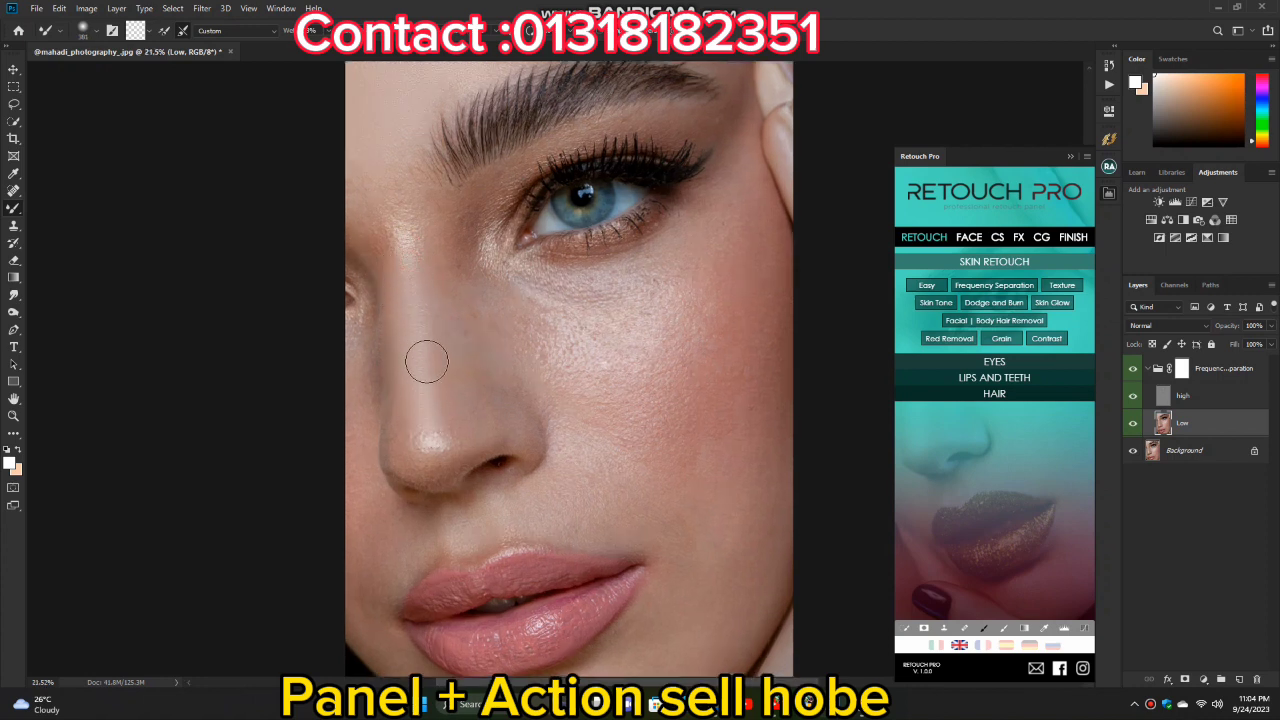
pyautogui.moveTo(416, 304); pyautogui.dragTo(409, 421)
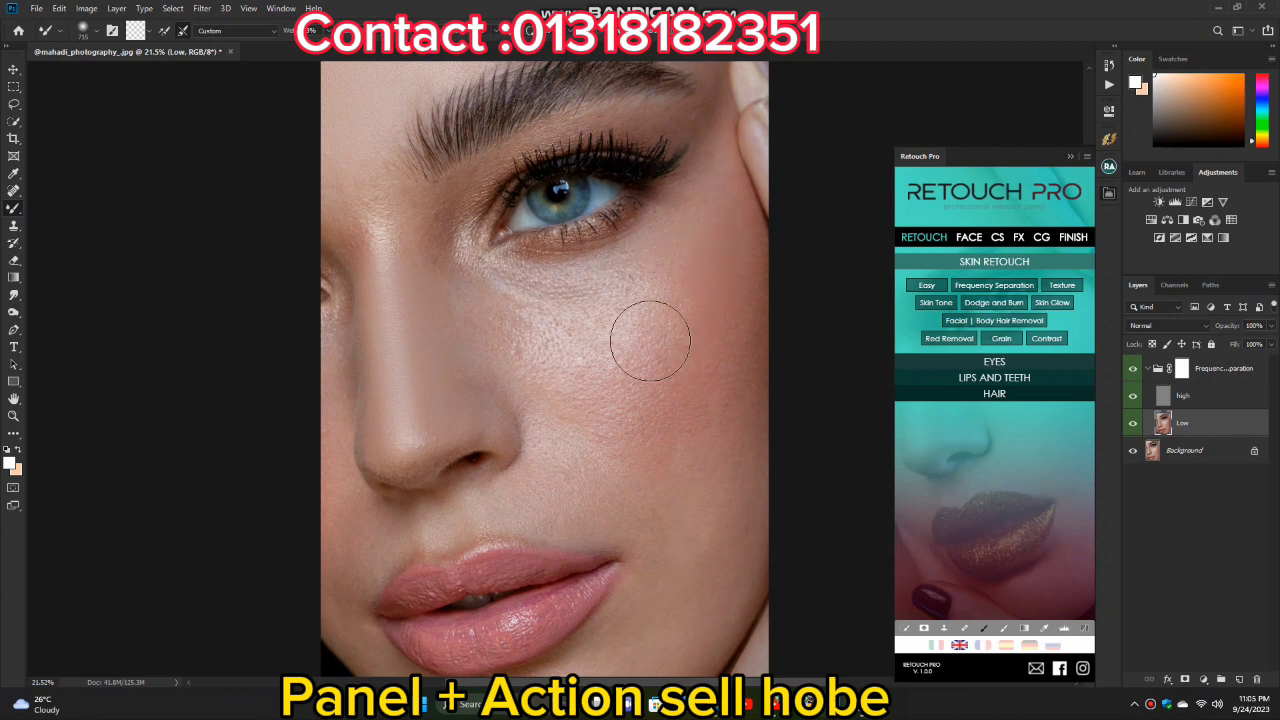
# - Even out the cheek, the lower cheek beside the lips and the jawline
pyautogui.moveTo(720, 300)
pyautogui.mouseDown()
pyautogui.moveTo(663, 534)
pyautogui.moveTo(766, 509)
pyautogui.moveTo(678, 442)
pyautogui.mouseUp()
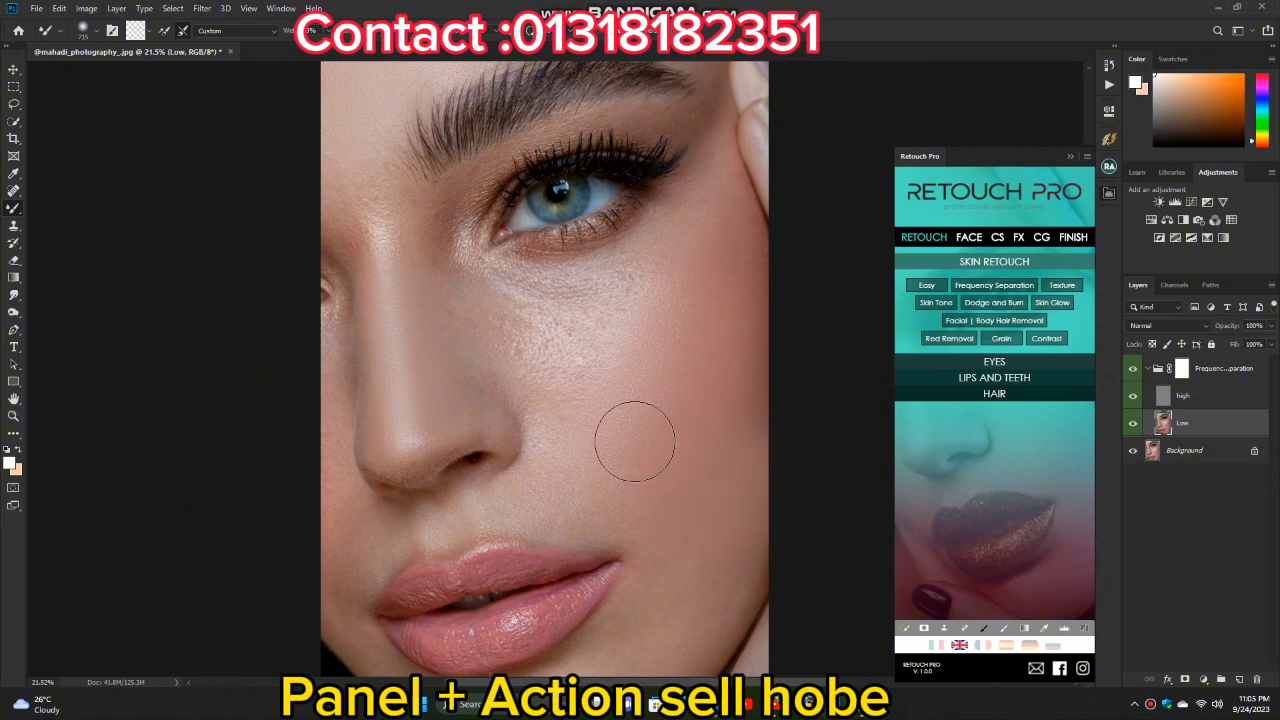
pyautogui.scroll(-3, 660, 470)
pyautogui.scroll(2, 670, 490)
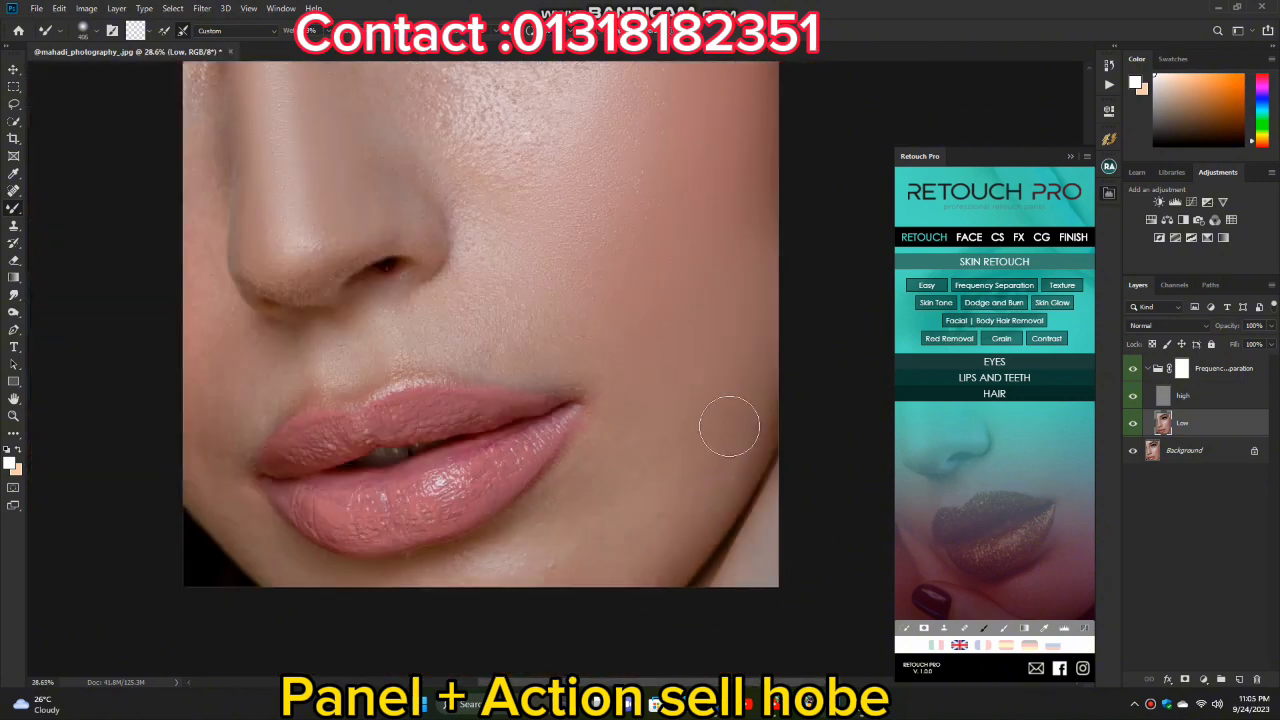
pyautogui.moveTo(737, 429); pyautogui.dragTo(714, 408)
pyautogui.moveTo(663, 472); pyautogui.dragTo(661, 562)
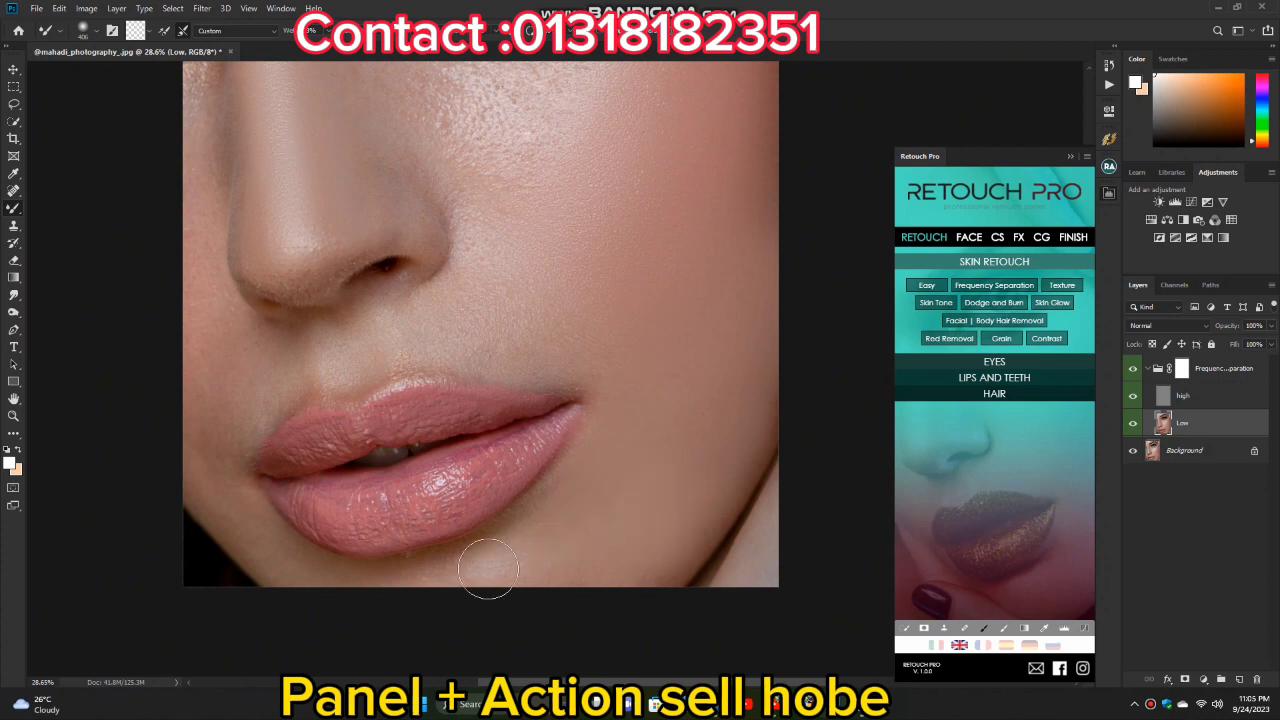
pyautogui.scroll(3, 640, 590)
pyautogui.moveTo(591, 359)
pyautogui.mouseDown()
pyautogui.moveTo(629, 294)
pyautogui.moveTo(557, 363)
pyautogui.moveTo(486, 334)
pyautogui.moveTo(449, 294)
pyautogui.moveTo(493, 410)
pyautogui.moveTo(566, 403)
pyautogui.moveTo(571, 517)
pyautogui.moveTo(600, 503)
pyautogui.moveTo(654, 383)
pyautogui.moveTo(657, 291)
pyautogui.moveTo(642, 283)
pyautogui.moveTo(632, 330)
pyautogui.mouseUp()
# - With a brush of about 507 px, smooth the cheek edge on the Low layer
pyautogui.scroll(-2, 654, 343)
pyautogui.keyDown('alt'); pyautogui.scroll(1, 343, 434); pyautogui.keyUp('alt')
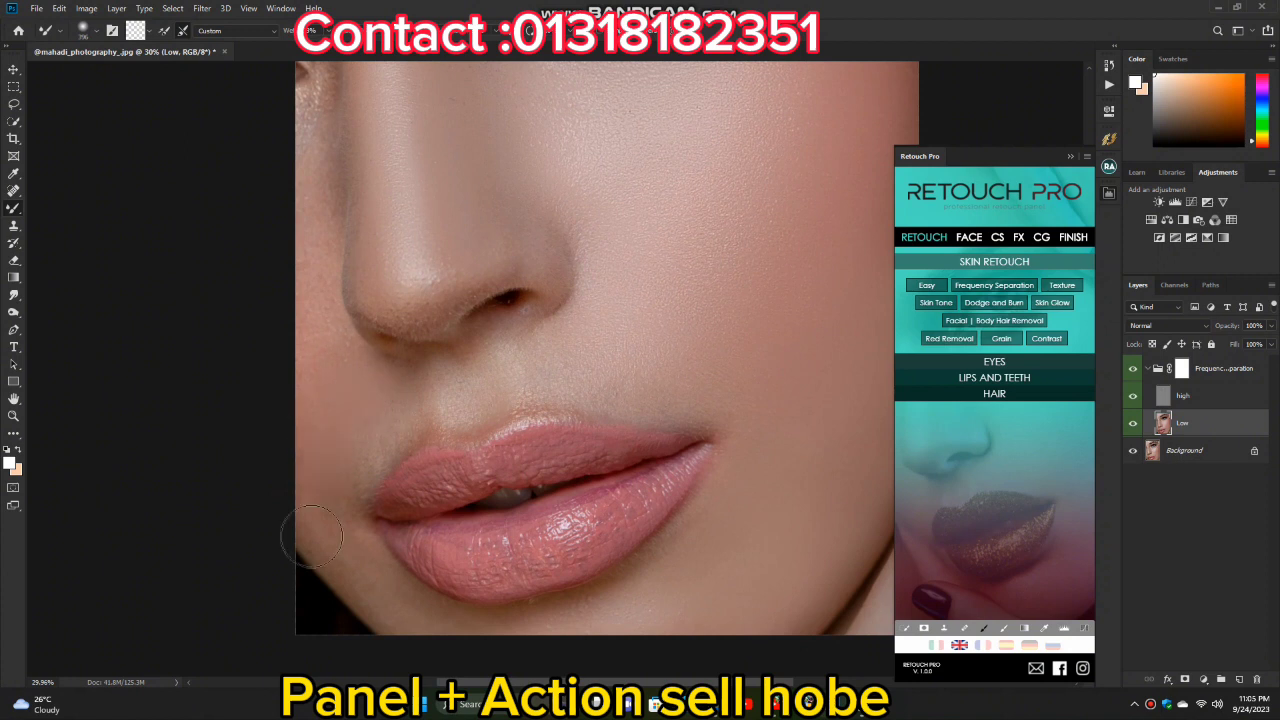
pyautogui.keyDown('alt'); pyautogui.scroll(-2, 417, 424); pyautogui.keyUp('alt')
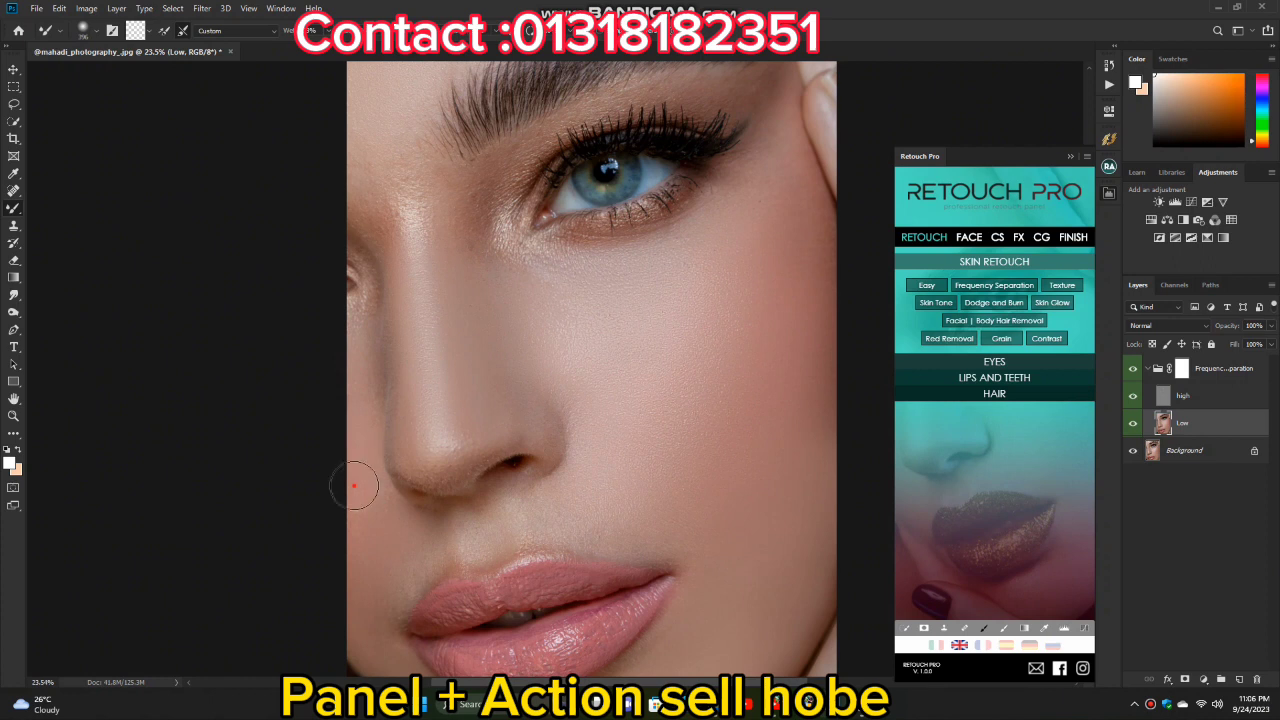
pyautogui.keyDown('alt'); pyautogui.scroll(2, 443, 394); pyautogui.keyUp('alt')
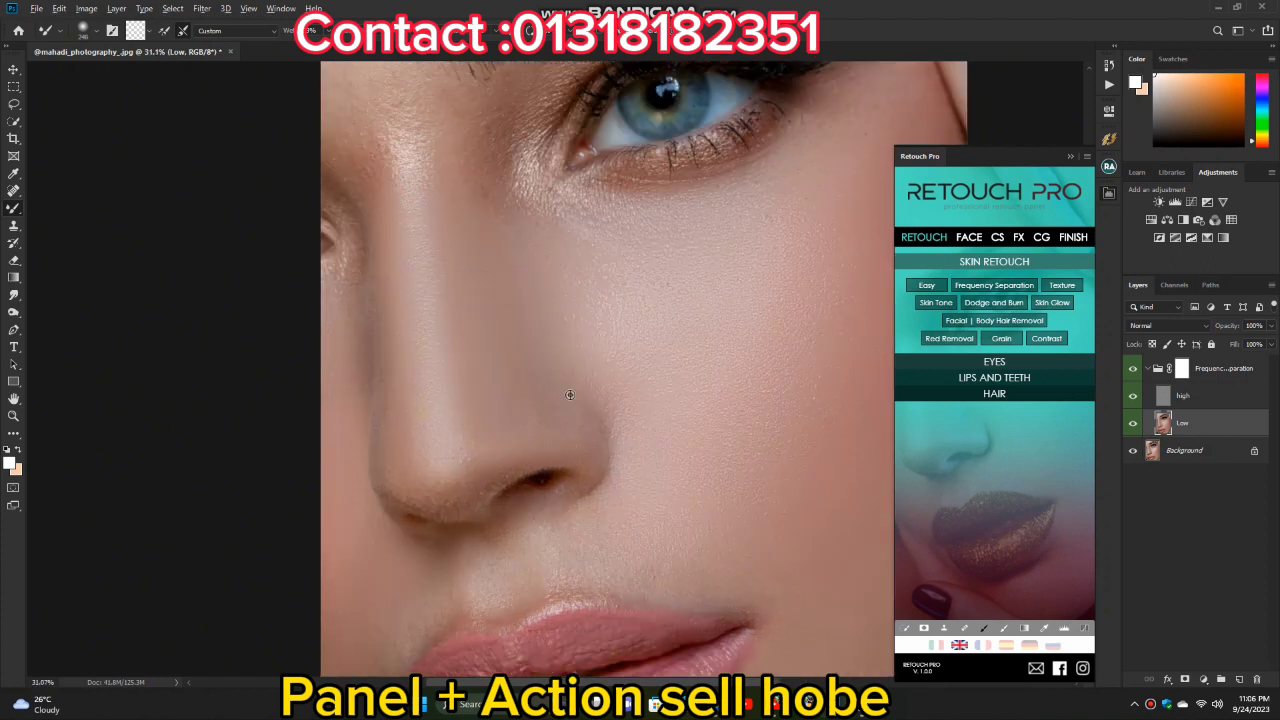
pyautogui.scroll(-3, 570, 395)
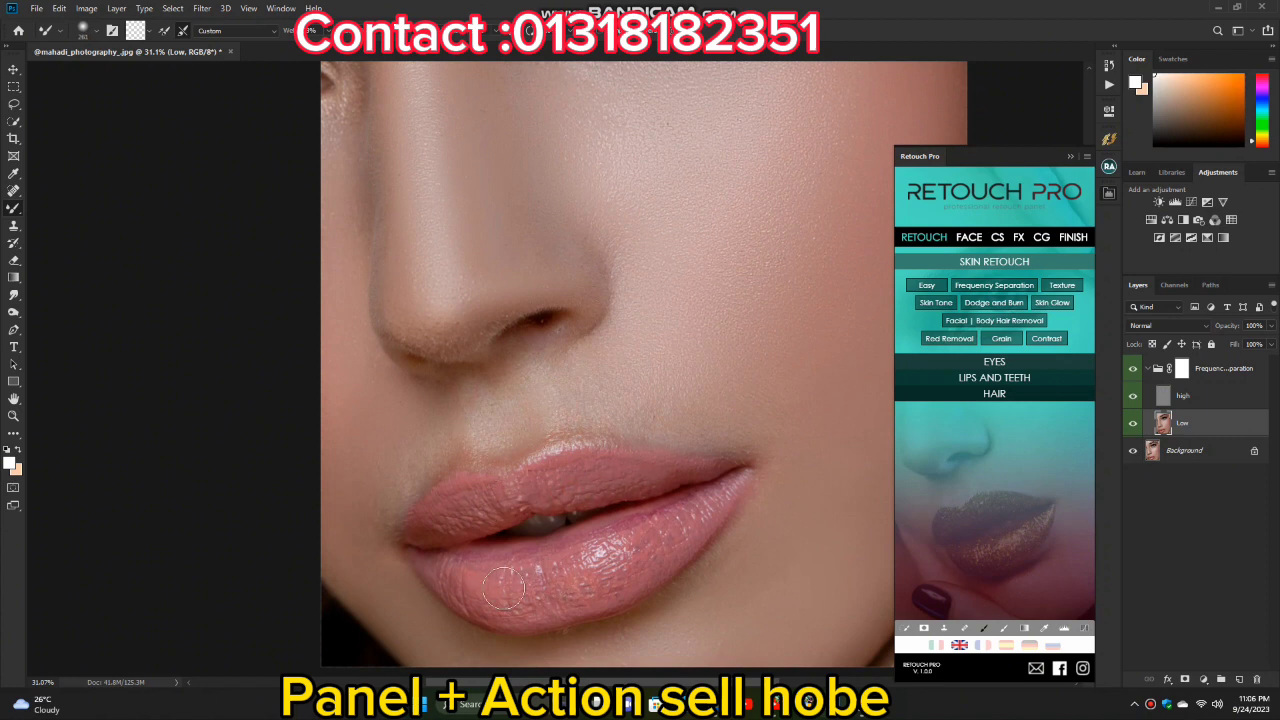
pyautogui.keyDown('alt'); pyautogui.scroll(-2, 524, 505); pyautogui.keyUp('alt')
pyautogui.keyDown('alt'); pyautogui.scroll(-1, 640, 477); pyautogui.keyUp('alt')
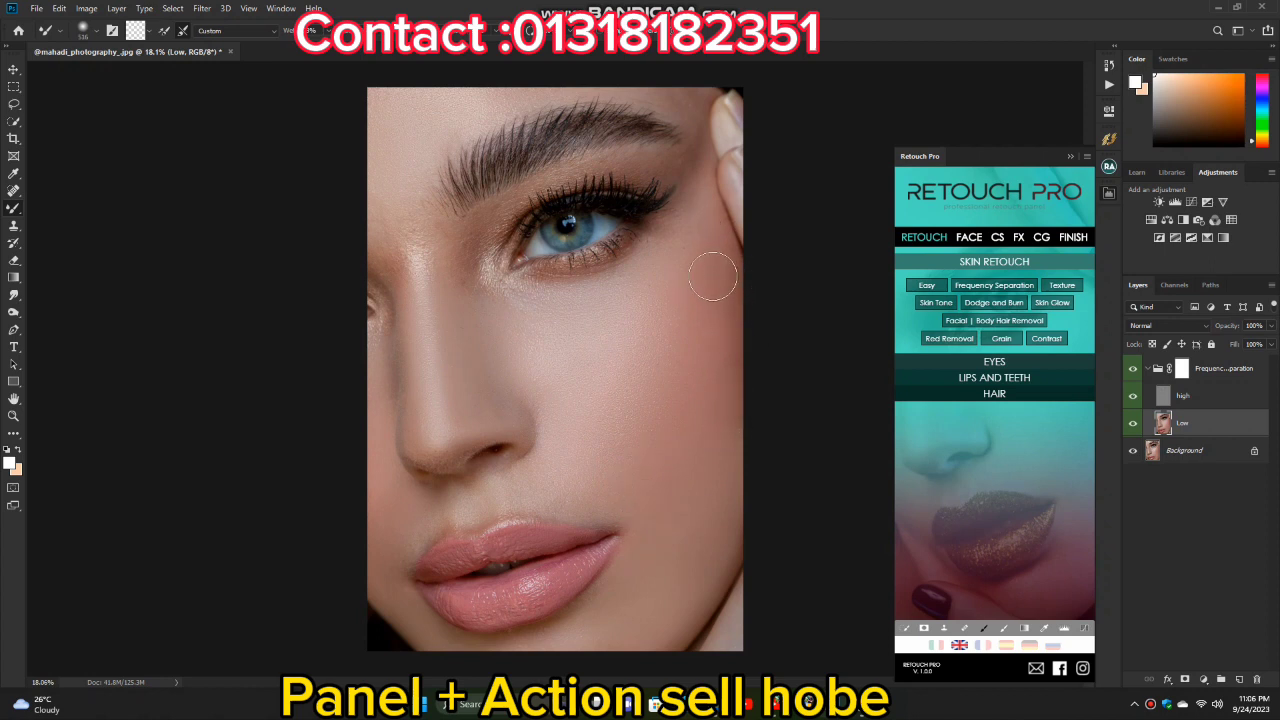
pyautogui.keyDown('alt'); pyautogui.scroll(2, 712, 276); pyautogui.keyUp('alt')
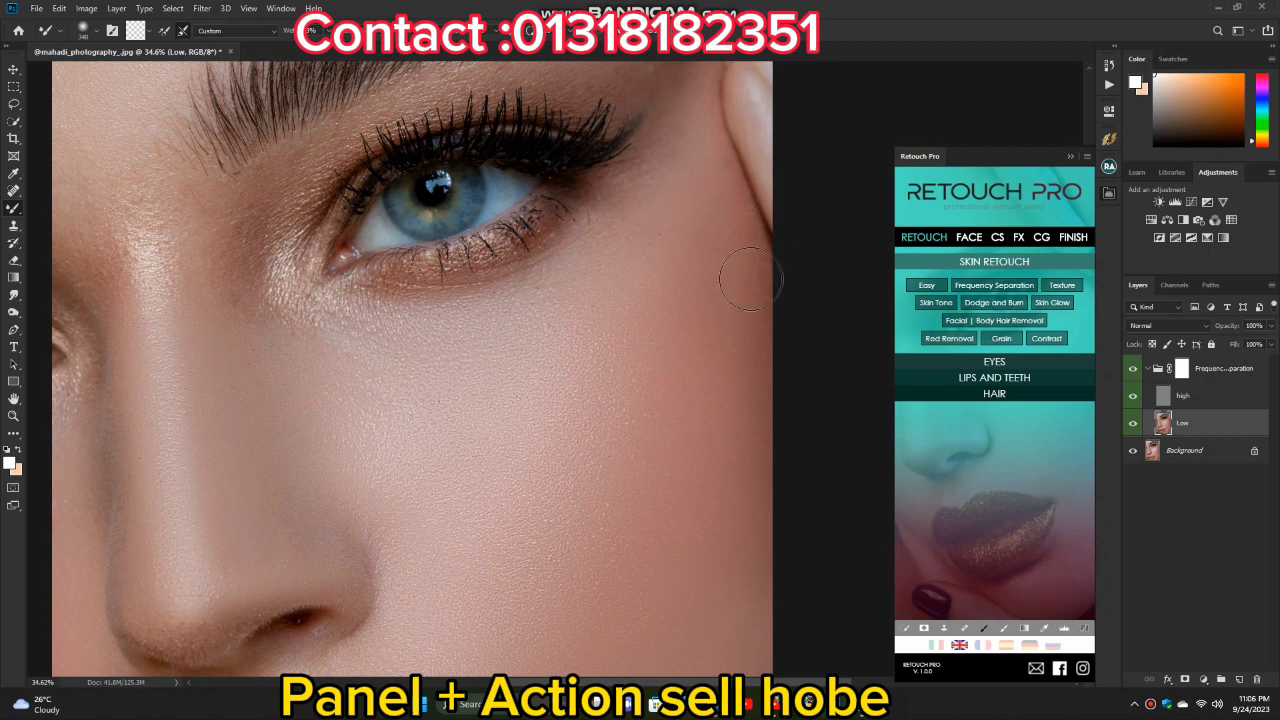
pyautogui.keyDown('alt'); pyautogui.scroll(-1, 700, 300); pyautogui.keyUp('alt')
pyautogui.keyDown('alt'); pyautogui.scroll(4, 586, 386); pyautogui.keyUp('alt')
pyautogui.keyDown('alt'); pyautogui.scroll(-4, 586, 386); pyautogui.keyUp('alt')
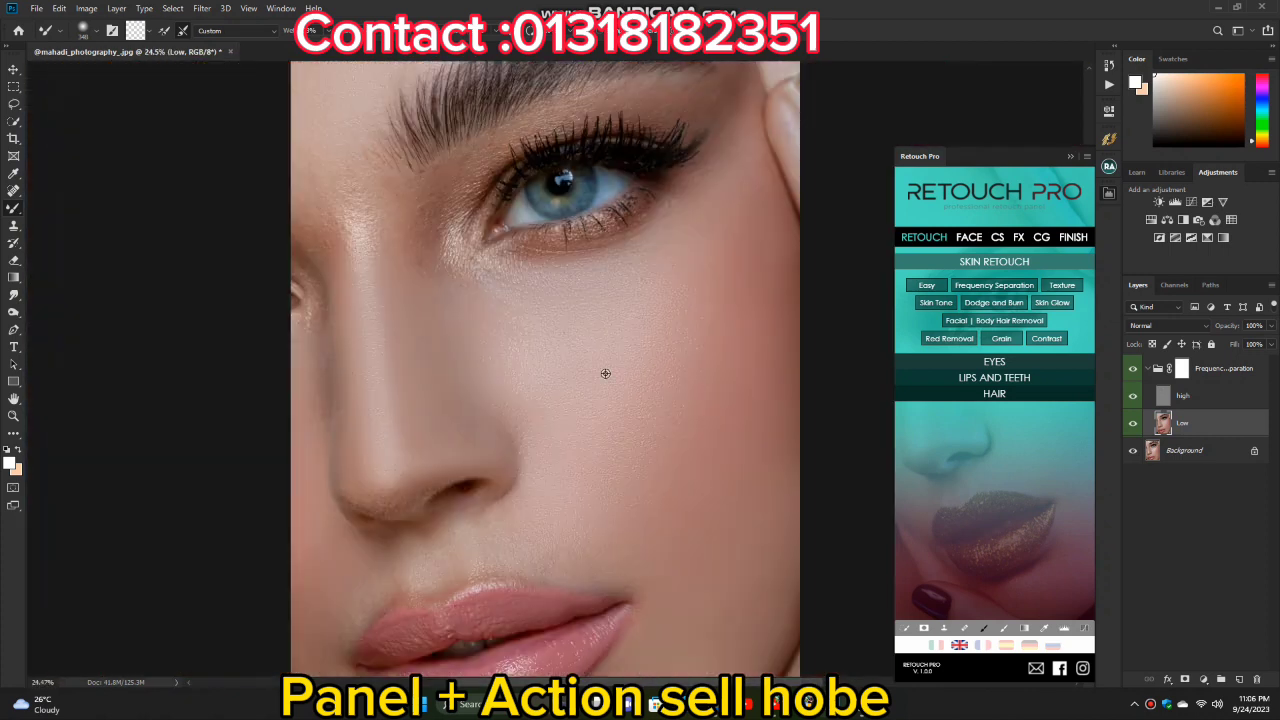
pyautogui.scroll(2, 561, 258)
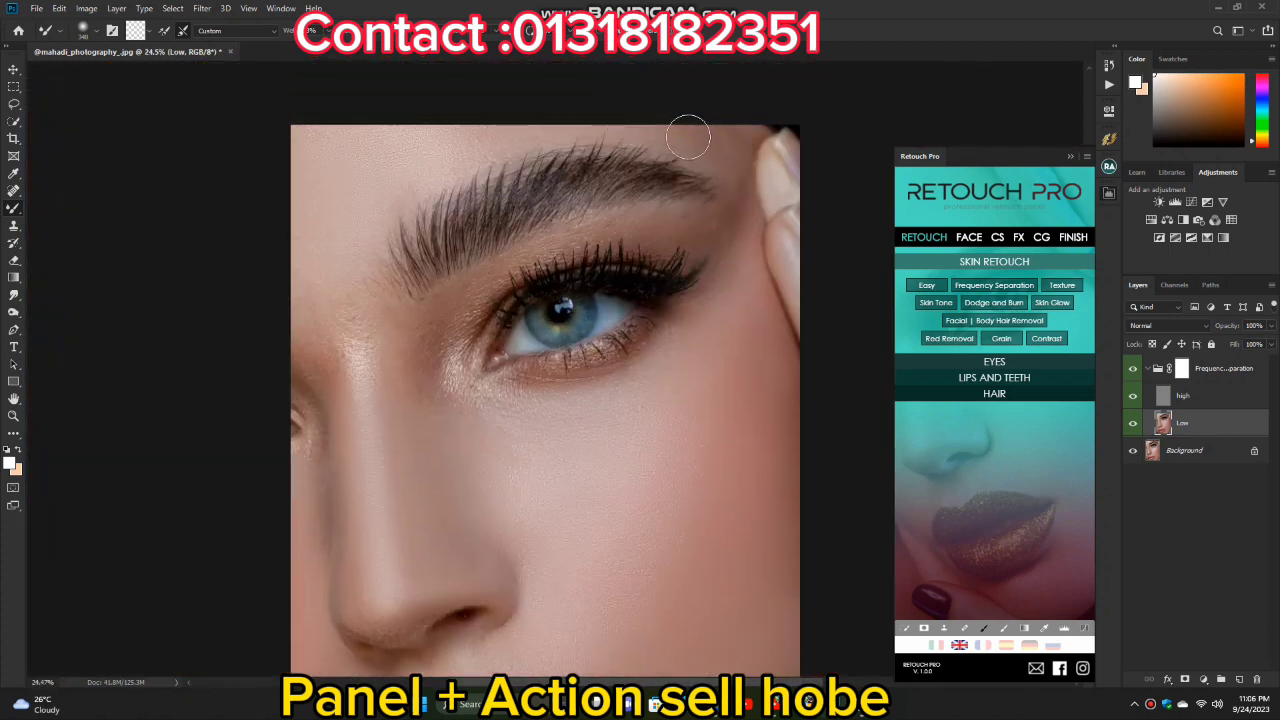
pyautogui.moveTo(371, 166); pyautogui.dragTo(346, 172)
pyautogui.keyDown('alt'); pyautogui.scroll(-2, 560, 400); pyautogui.keyUp('alt')
pyautogui.keyDown('alt'); pyautogui.scroll(1, 591, 491); pyautogui.keyUp('alt')
pyautogui.moveTo(563, 471); pyautogui.dragTo(604, 453)
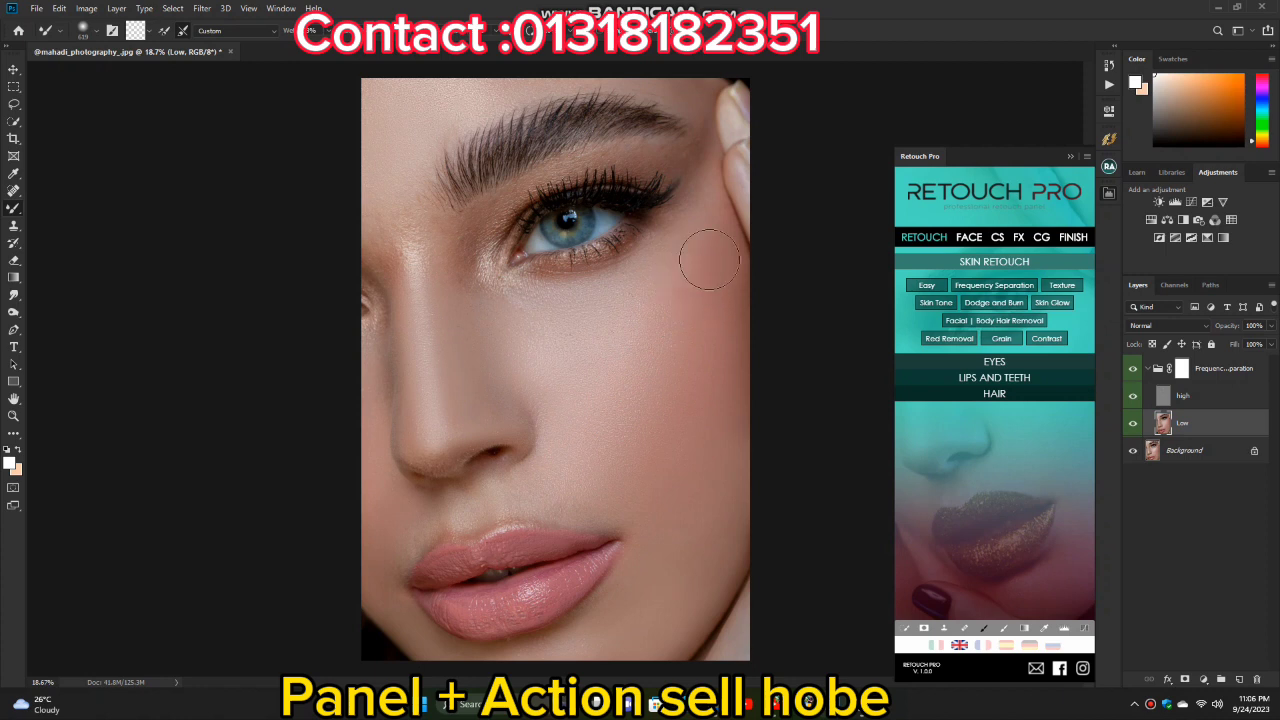
pyautogui.moveTo(742, 275)
pyautogui.mouseDown()
pyautogui.moveTo(742, 351)
pyautogui.moveTo(646, 358)
pyautogui.mouseUp()
pyautogui.click(605, 449)
# - Collapse the Frequency Separation group into a single Background layer
pyautogui.scroll(1, 572, 405)
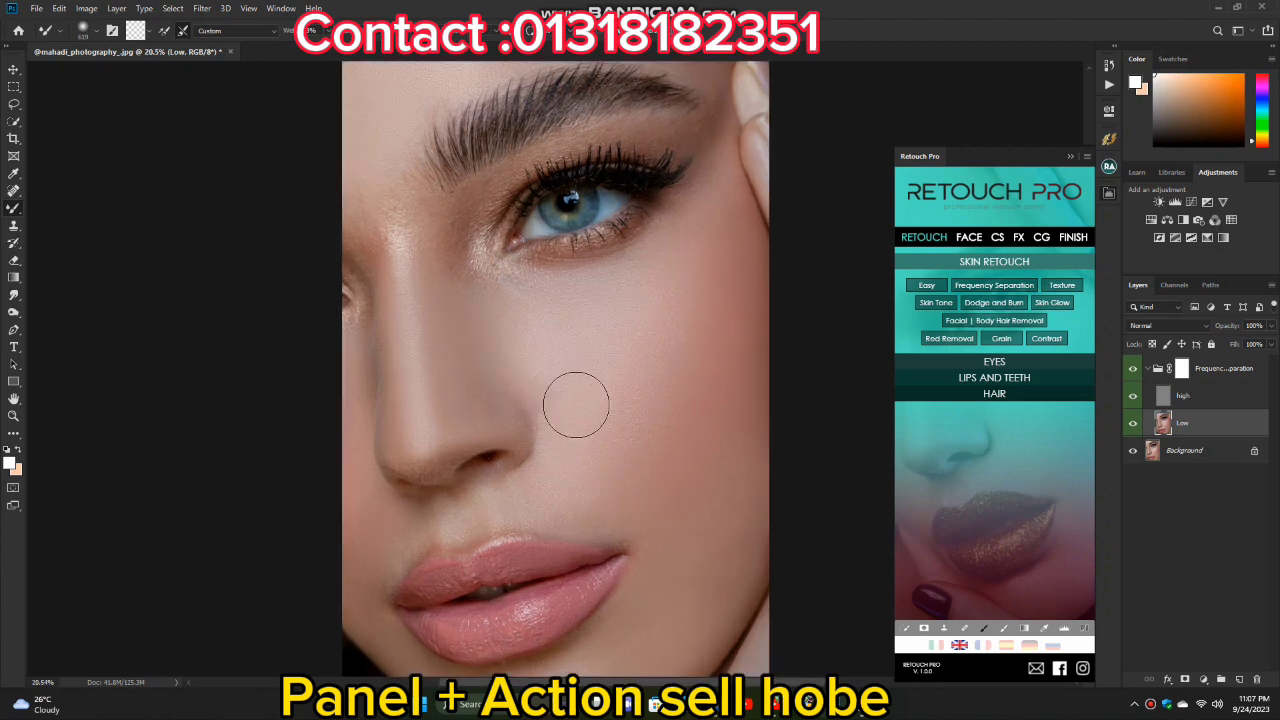
pyautogui.scroll(1, 569, 409)
pyautogui.scroll(2, 674, 357)
pyautogui.scroll(2, 663, 354)
pyautogui.scroll(-6, 633, 374)
pyautogui.scroll(1, 633, 374)
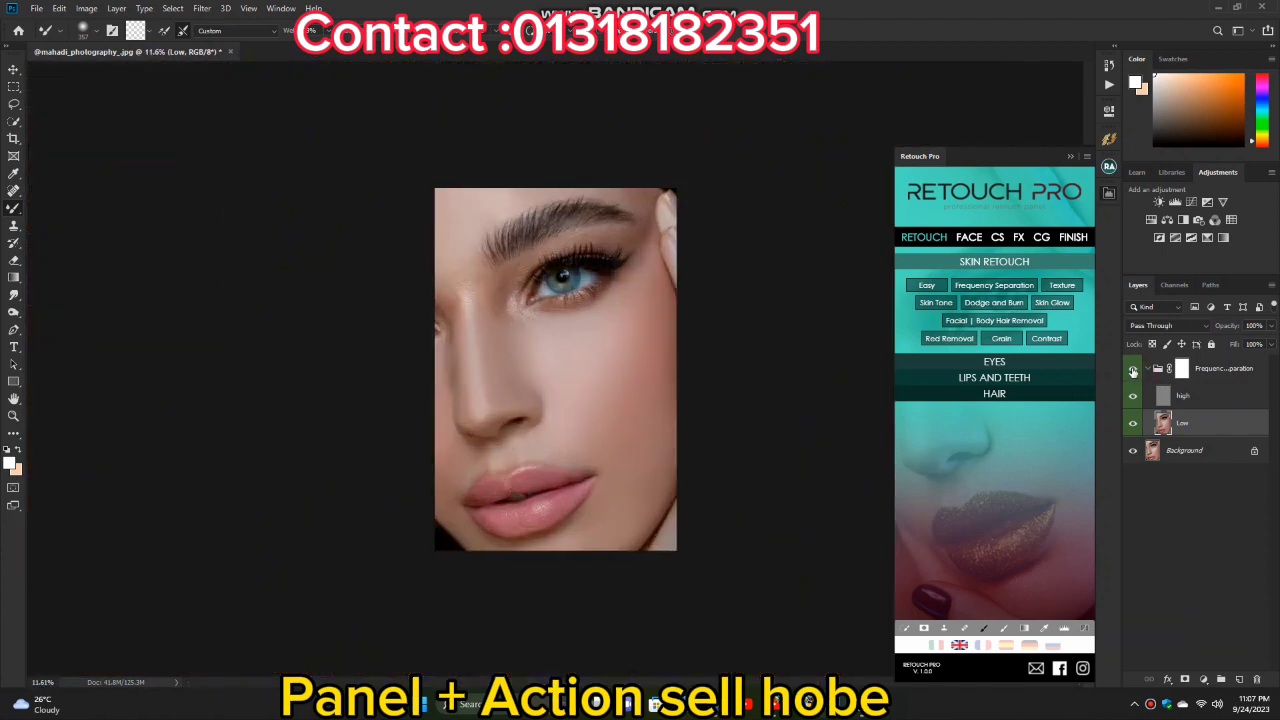
pyautogui.click(1147, 369)
pyautogui.scroll(1, 662, 420)
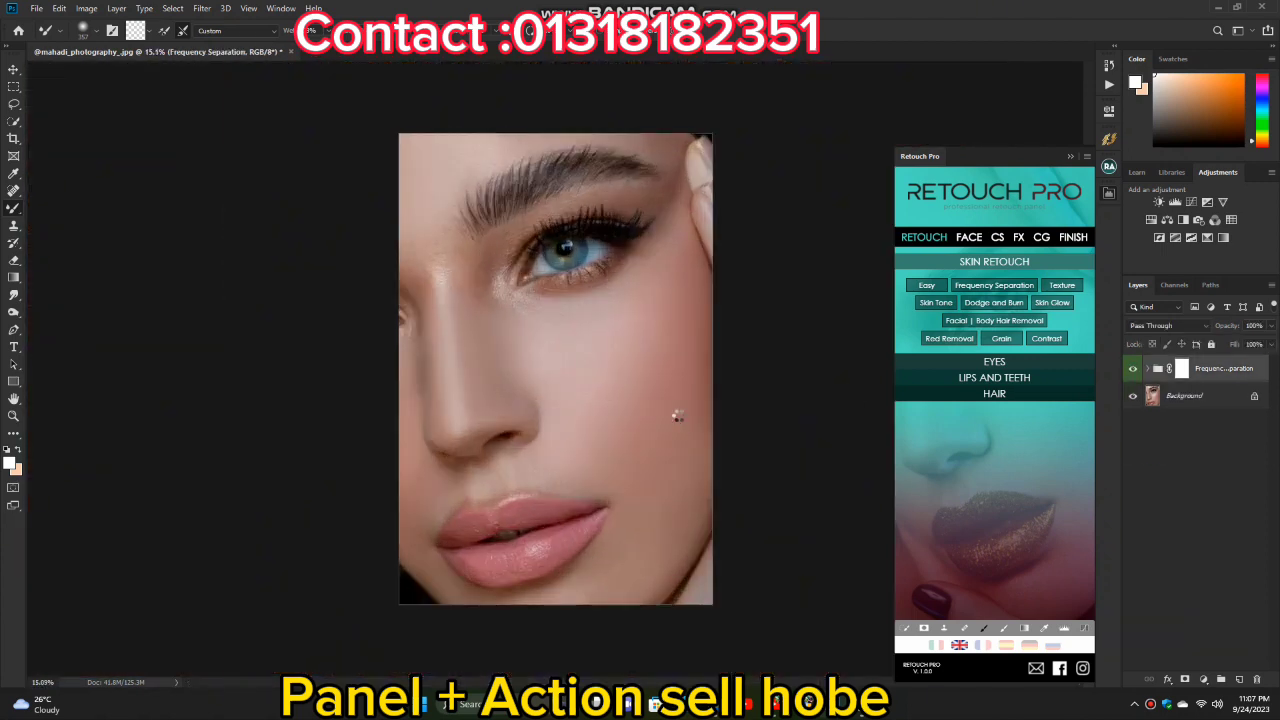
pyautogui.press('Delete')
pyautogui.scroll(1, 600, 331)
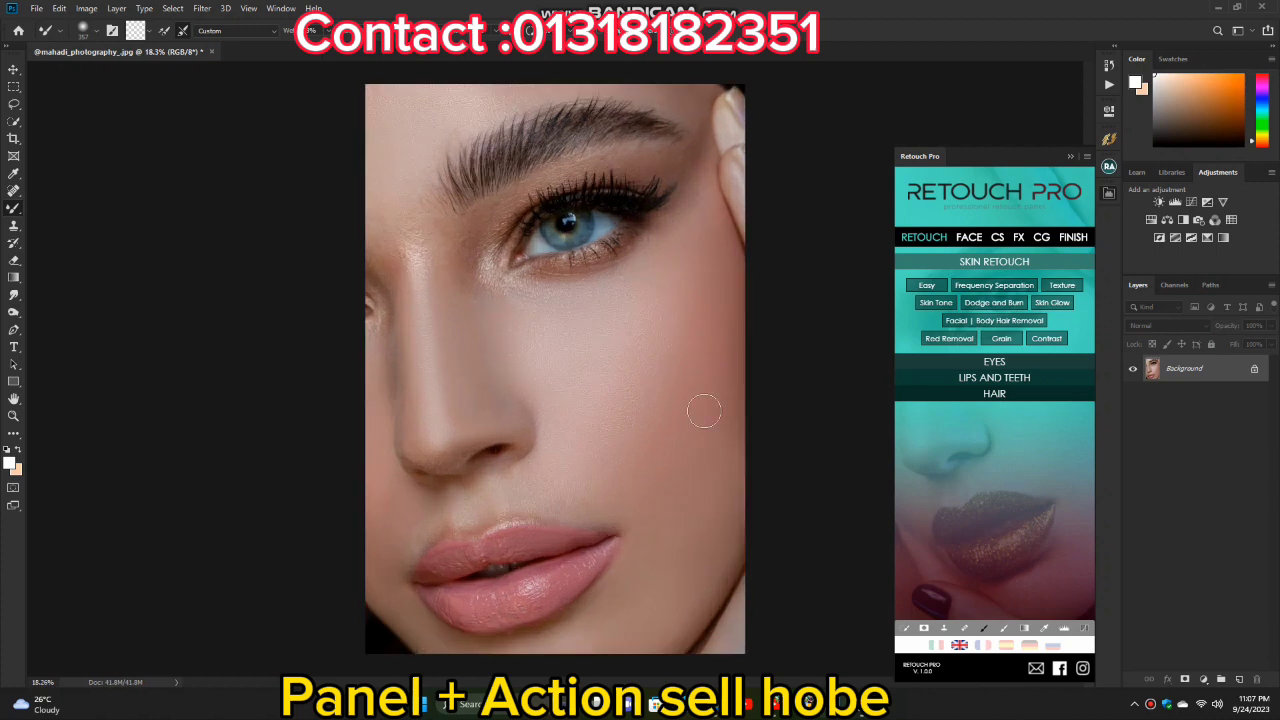
# - In Retouch Pro's EYES section, apply the Iris enhancement and create the Whiten Eyes group
pyautogui.scroll(5, 610, 218)
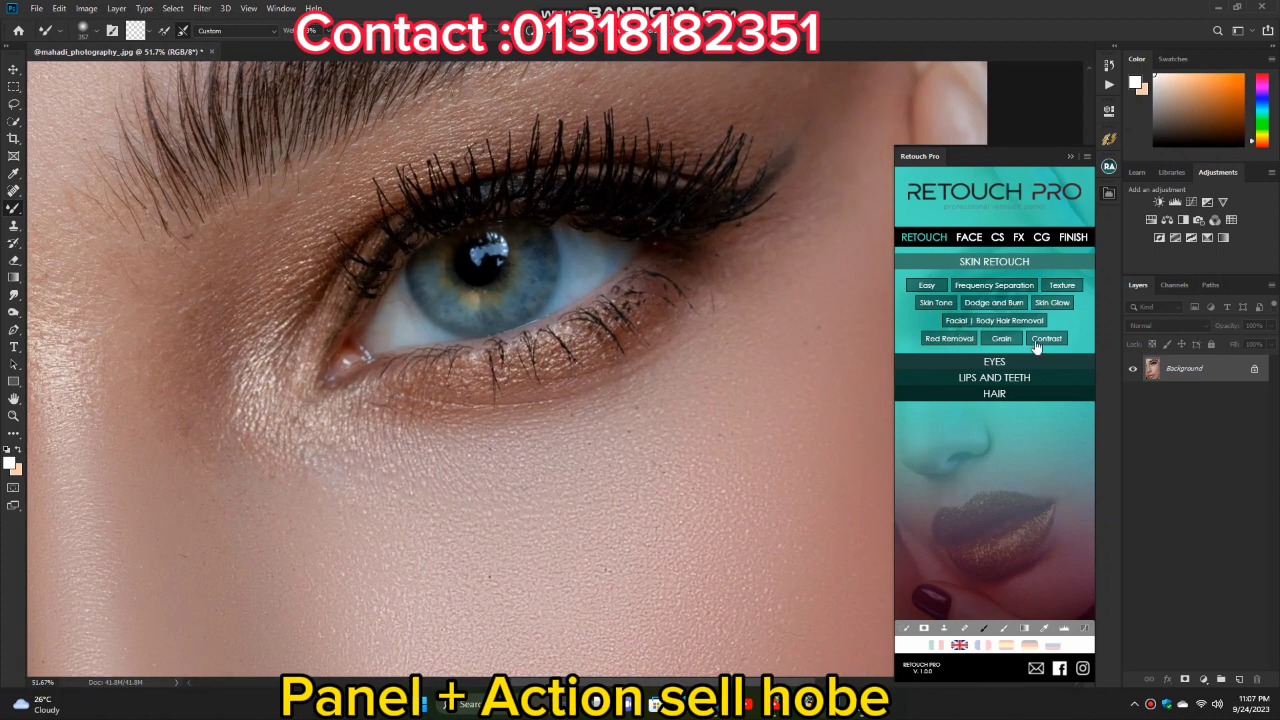
pyautogui.click(1005, 365)
pyautogui.scroll(1, 526, 260)
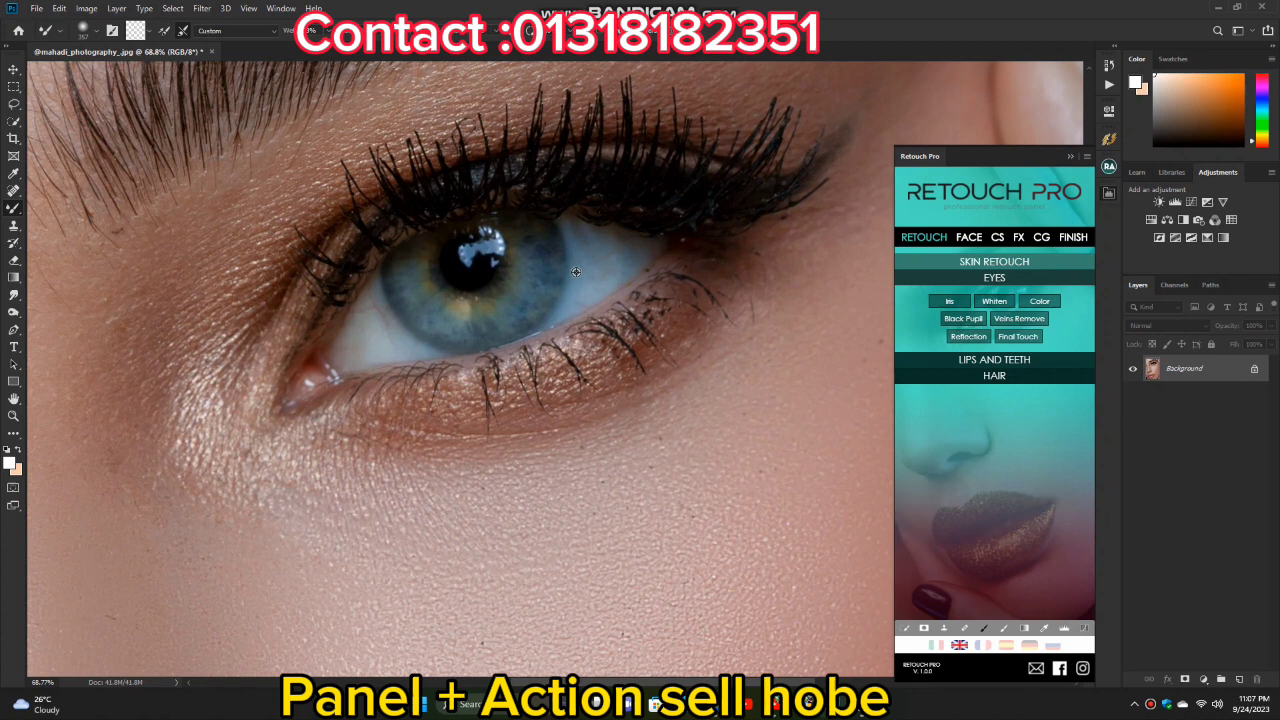
pyautogui.click(952, 303)
pyautogui.click(500, 337)
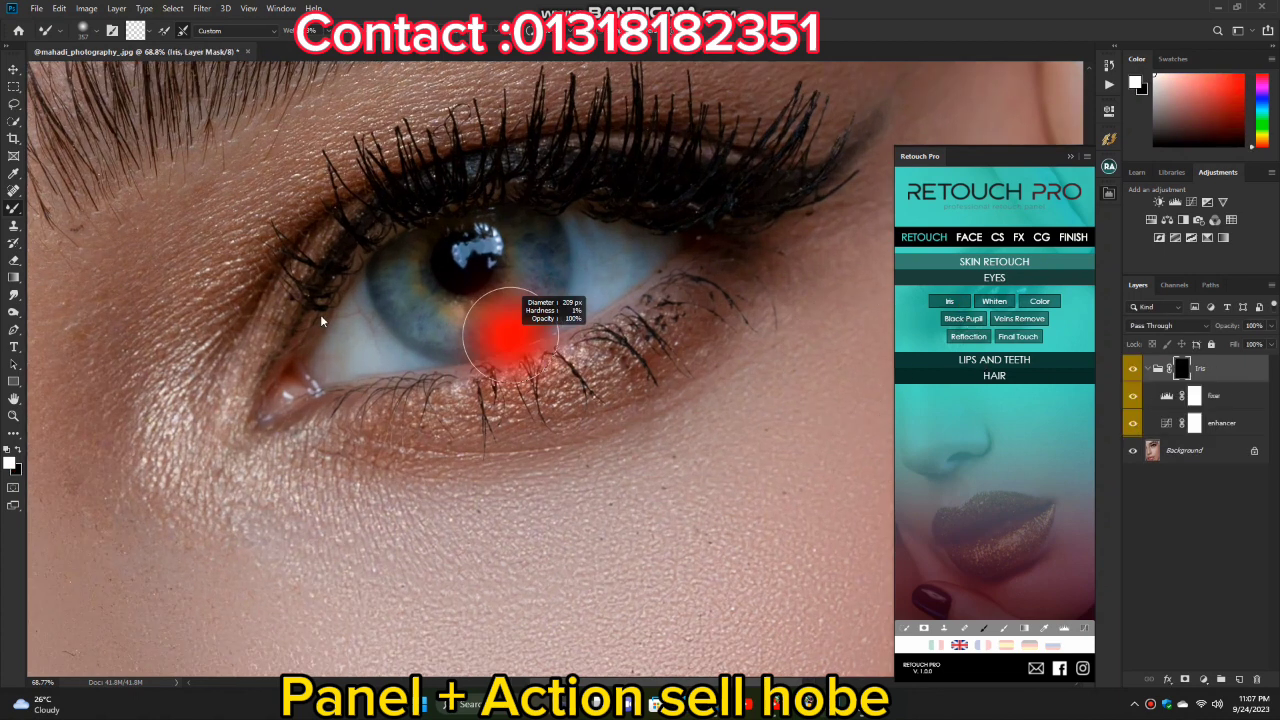
pyautogui.scroll(1, 372, 328)
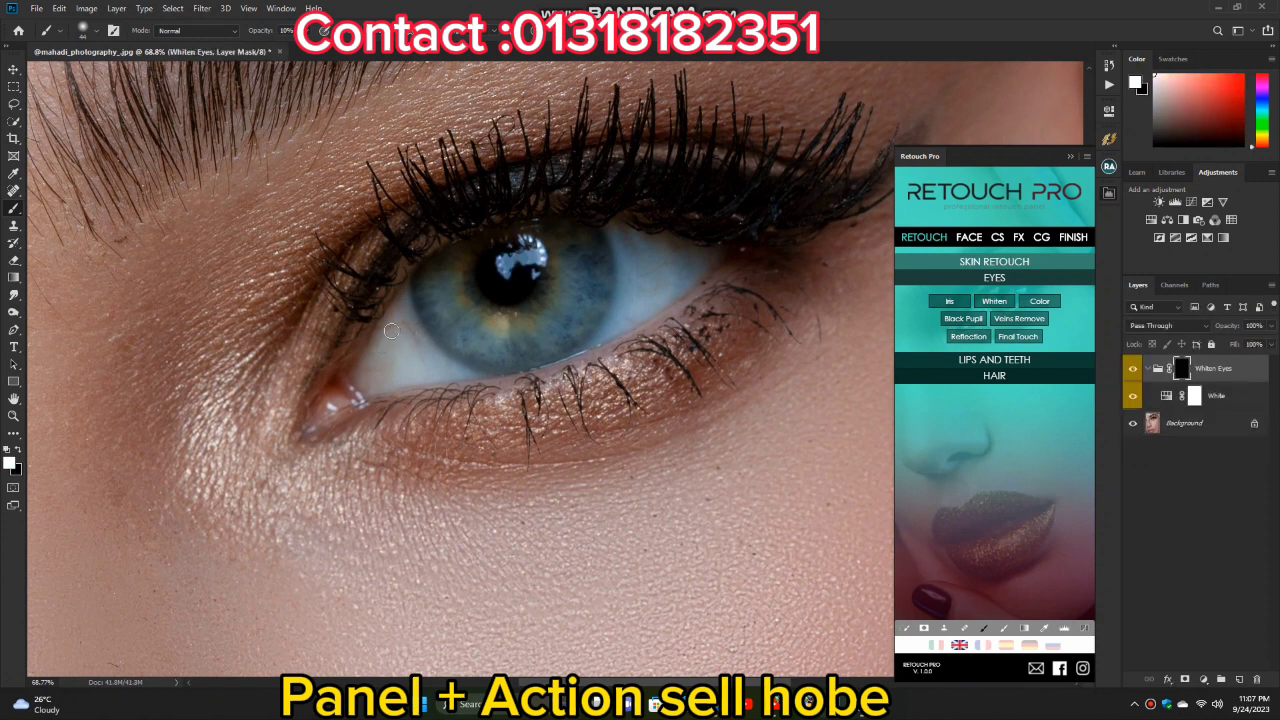
# - Brighten the eye white below, right and left of the iris
pyautogui.moveTo(401, 306)
pyautogui.mouseDown()
pyautogui.moveTo(470, 378)
pyautogui.moveTo(380, 388)
pyautogui.moveTo(383, 350)
pyautogui.moveTo(369, 358)
pyautogui.moveTo(431, 366)
pyautogui.mouseUp()
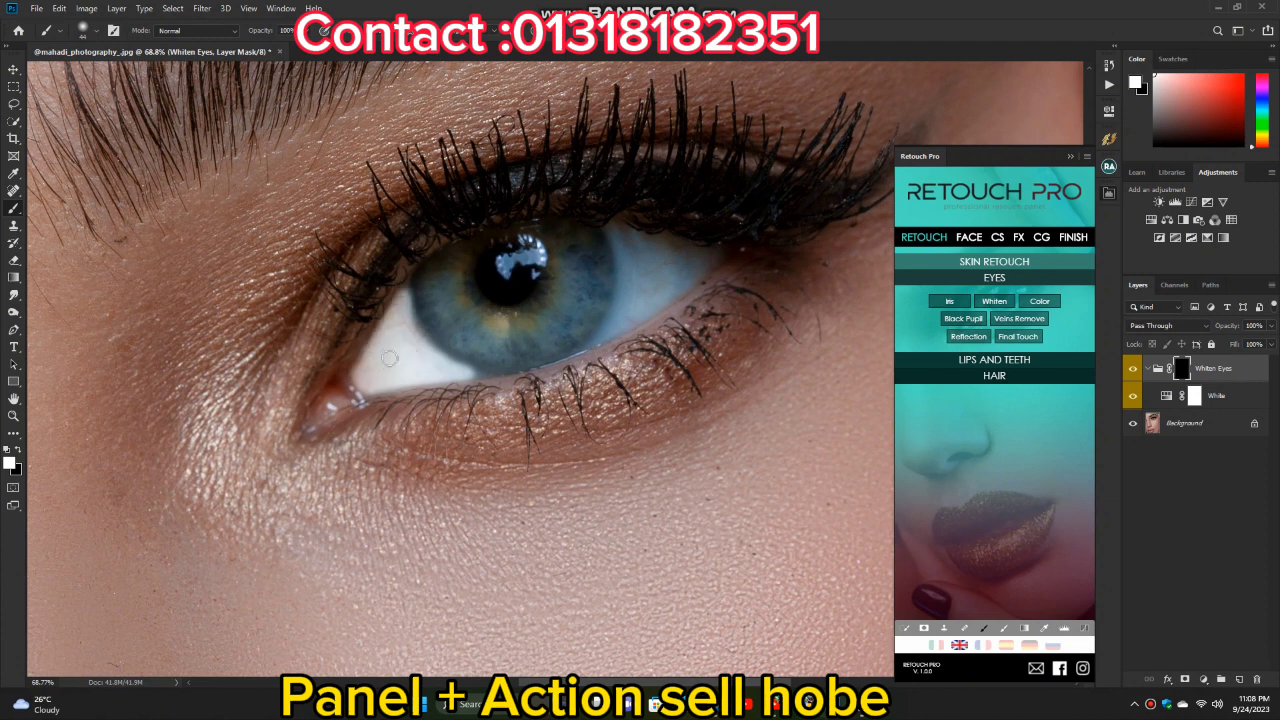
pyautogui.moveTo(614, 233)
pyautogui.mouseDown()
pyautogui.moveTo(610, 335)
pyautogui.moveTo(697, 266)
pyautogui.moveTo(659, 238)
pyautogui.moveTo(632, 300)
pyautogui.moveTo(646, 248)
pyautogui.mouseUp()
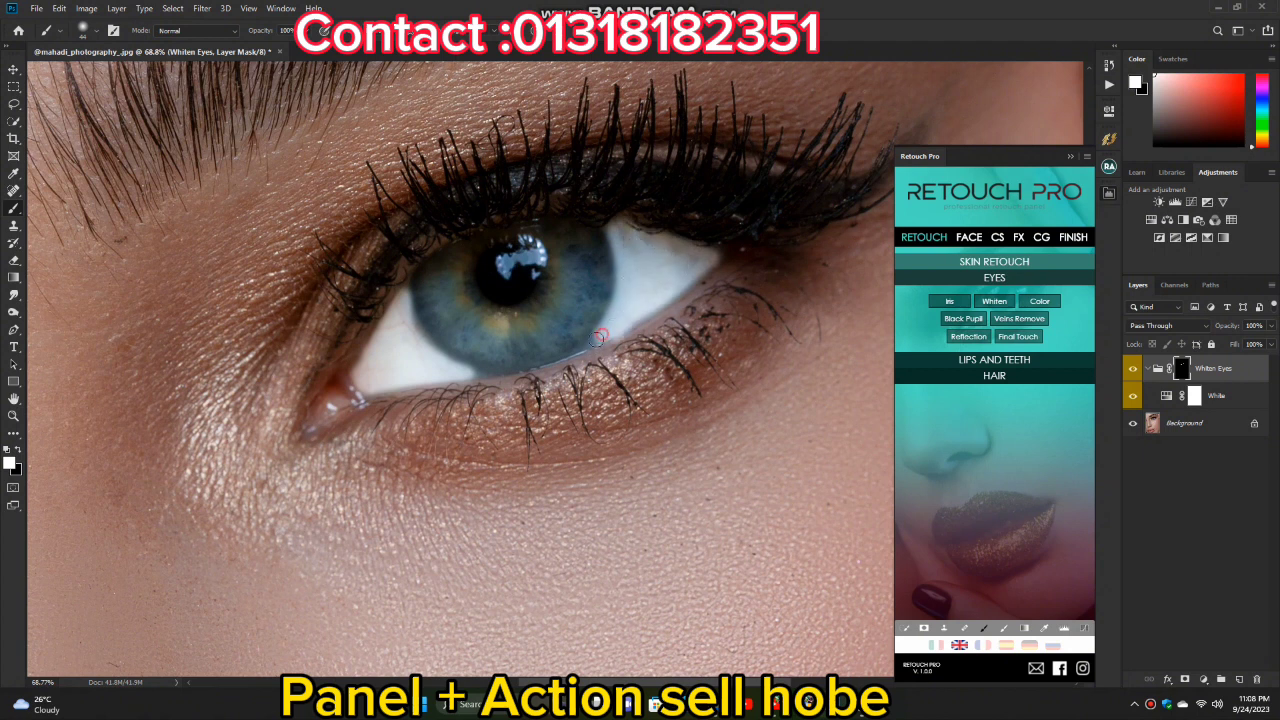
pyautogui.scroll(2, 467, 374)
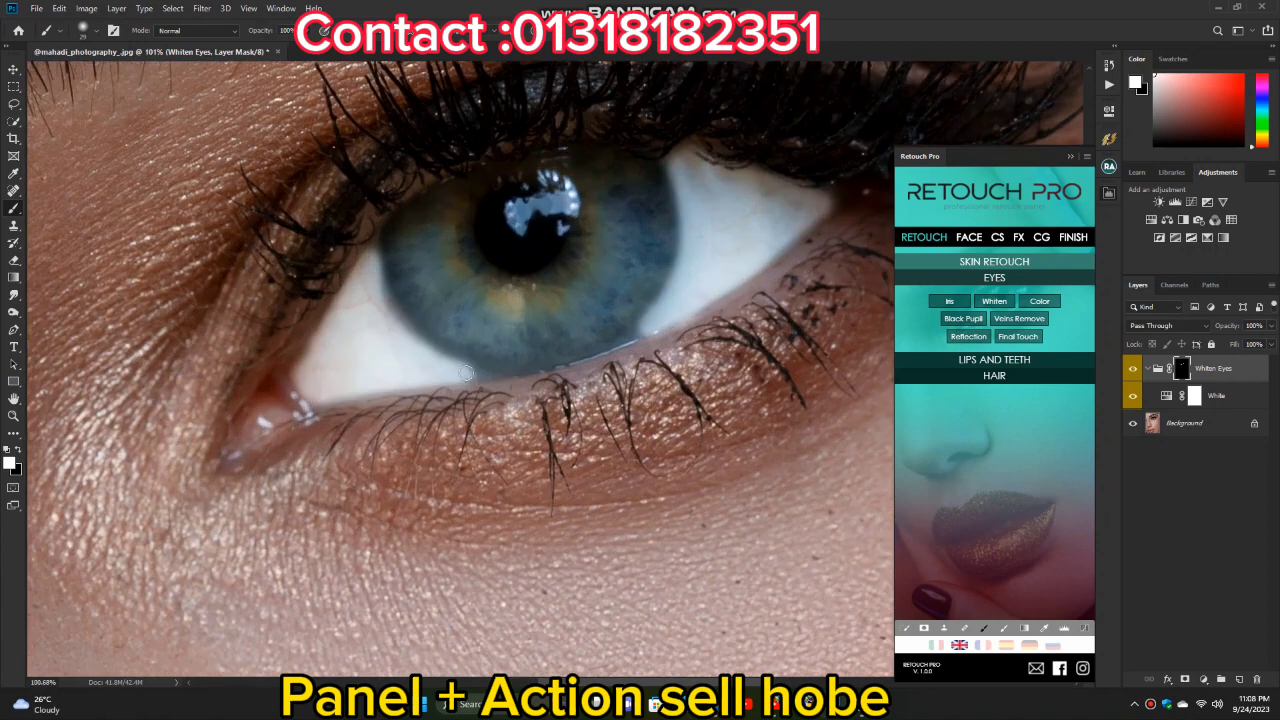
pyautogui.moveTo(462, 369)
pyautogui.mouseDown()
pyautogui.moveTo(420, 345)
pyautogui.moveTo(464, 359)
pyautogui.mouseUp()
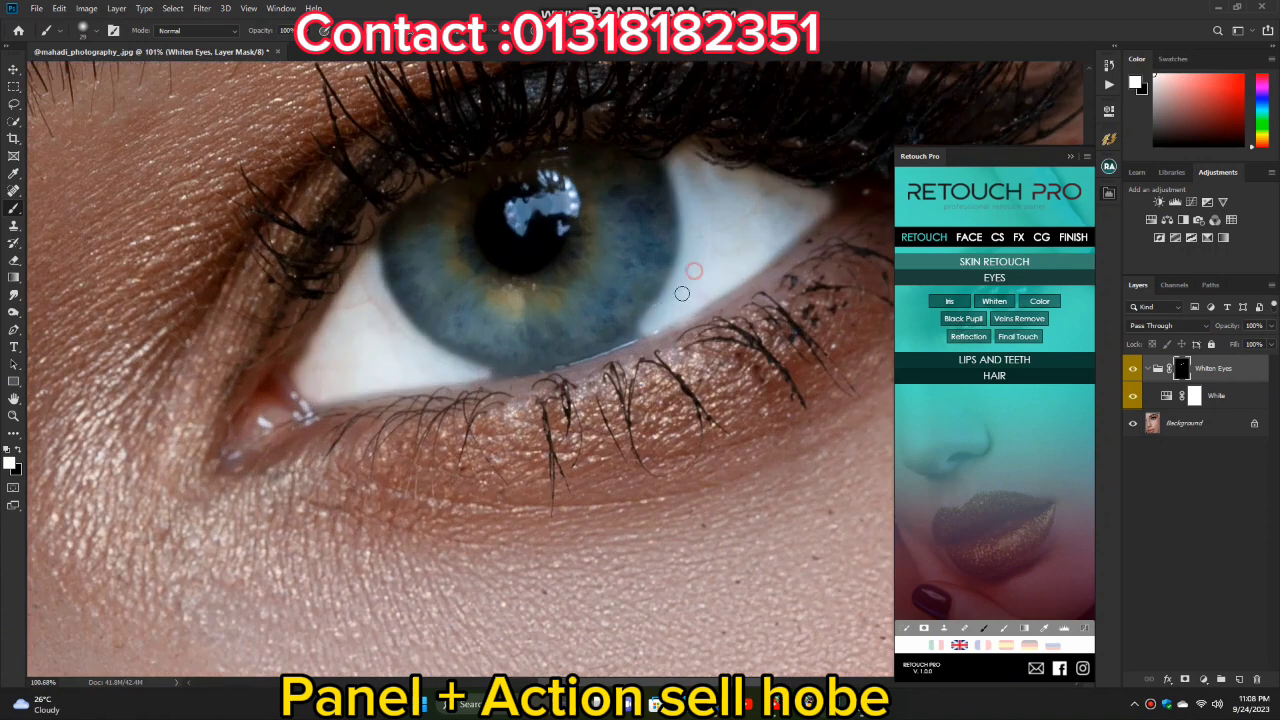
pyautogui.scroll(-2, 682, 293)
pyautogui.scroll(-3, 682, 293)
pyautogui.scroll(3, 596, 214)
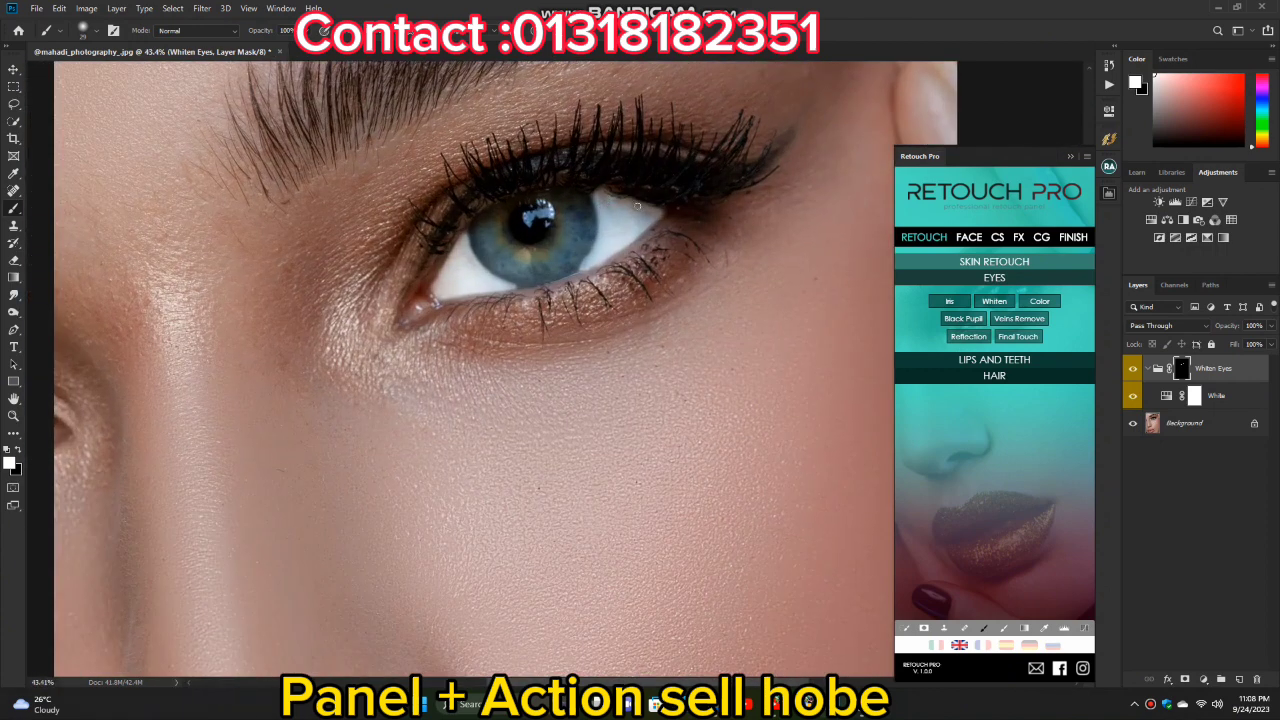
pyautogui.scroll(-3, 636, 205)
# - Lower the whitening strength to 15% and merge visible into Background
pyautogui.moveTo(1271, 326); pyautogui.dragTo(1219, 344)
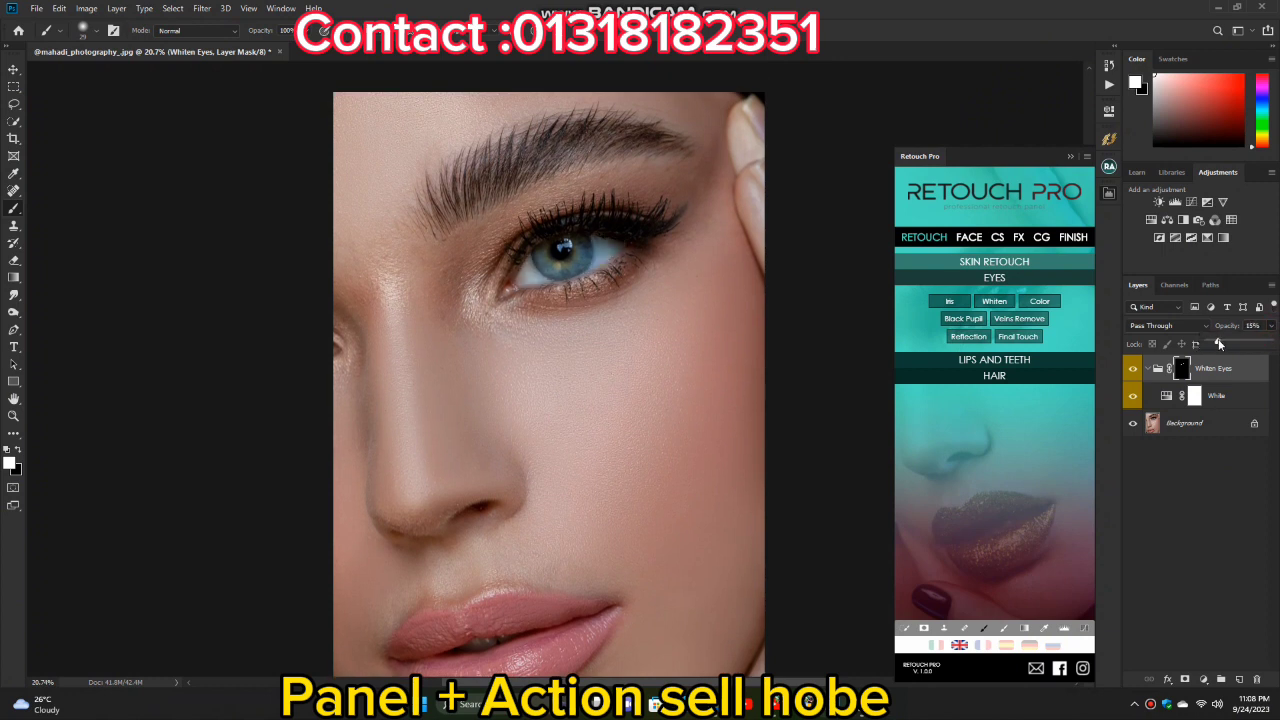
pyautogui.scroll(-2, 600, 300)
pyautogui.scroll(3, 603, 193)
pyautogui.hotkey('ctrl', 'shift', 'e')
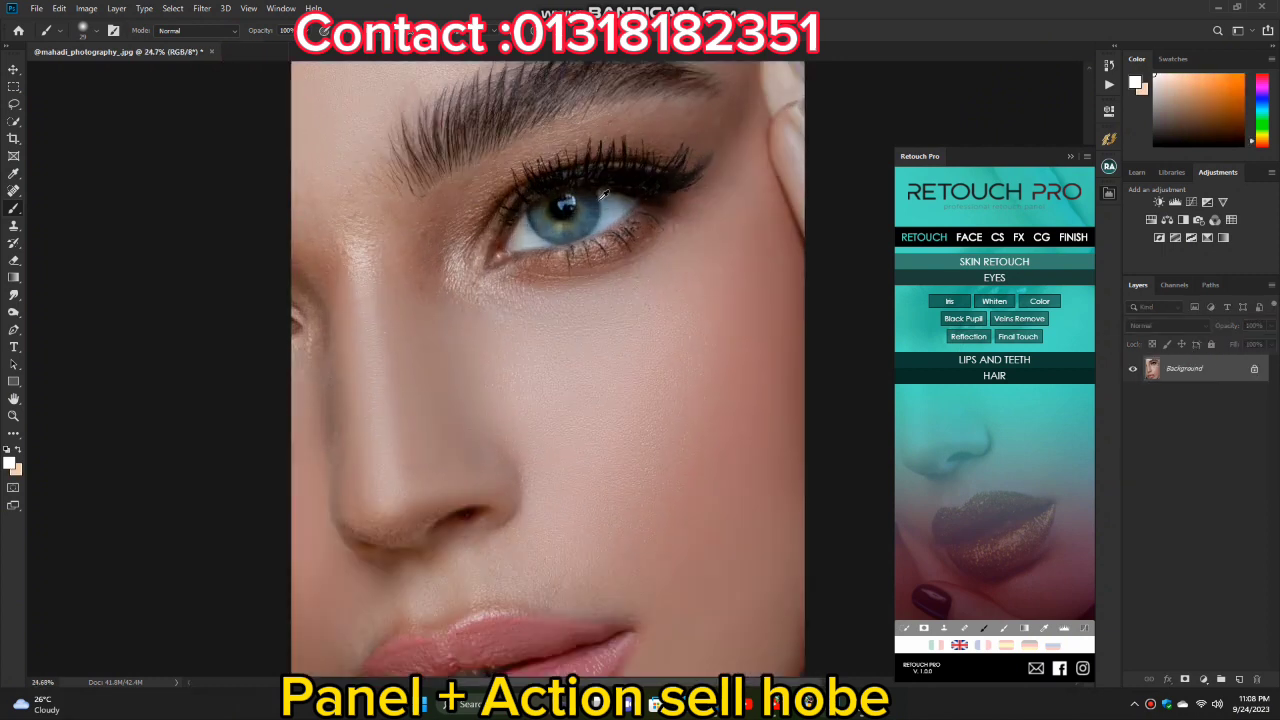
# - Add another Whiten Eyes group, brighten the white around the iris, and set 15% opacity
pyautogui.scroll(3, 603, 193)
pyautogui.click(994, 301)
pyautogui.scroll(2, 563, 278)
pyautogui.moveTo(587, 221)
pyautogui.mouseDown()
pyautogui.moveTo(604, 284)
pyautogui.moveTo(515, 335)
pyautogui.moveTo(428, 251)
pyautogui.mouseUp()
pyautogui.scroll(-2, 426, 250)
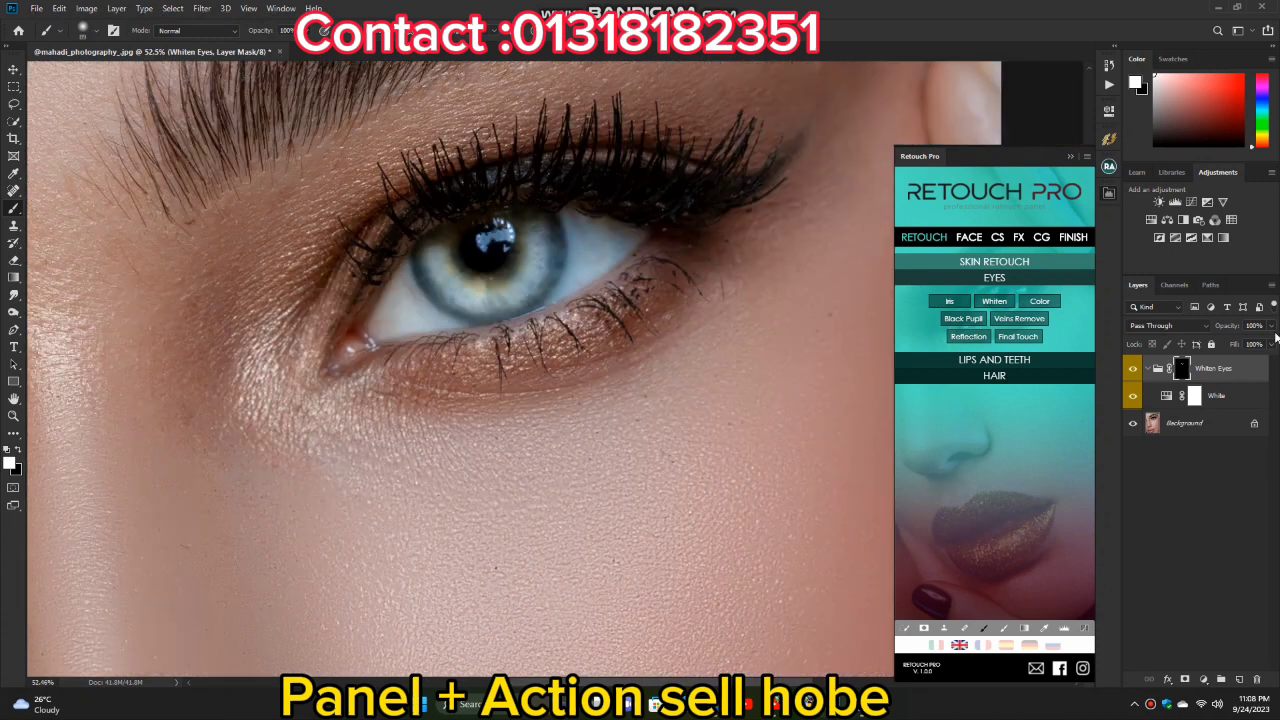
pyautogui.moveTo(1224, 337); pyautogui.dragTo(1208, 343)
pyautogui.scroll(-4, 612, 307)
pyautogui.scroll(1, 612, 307)
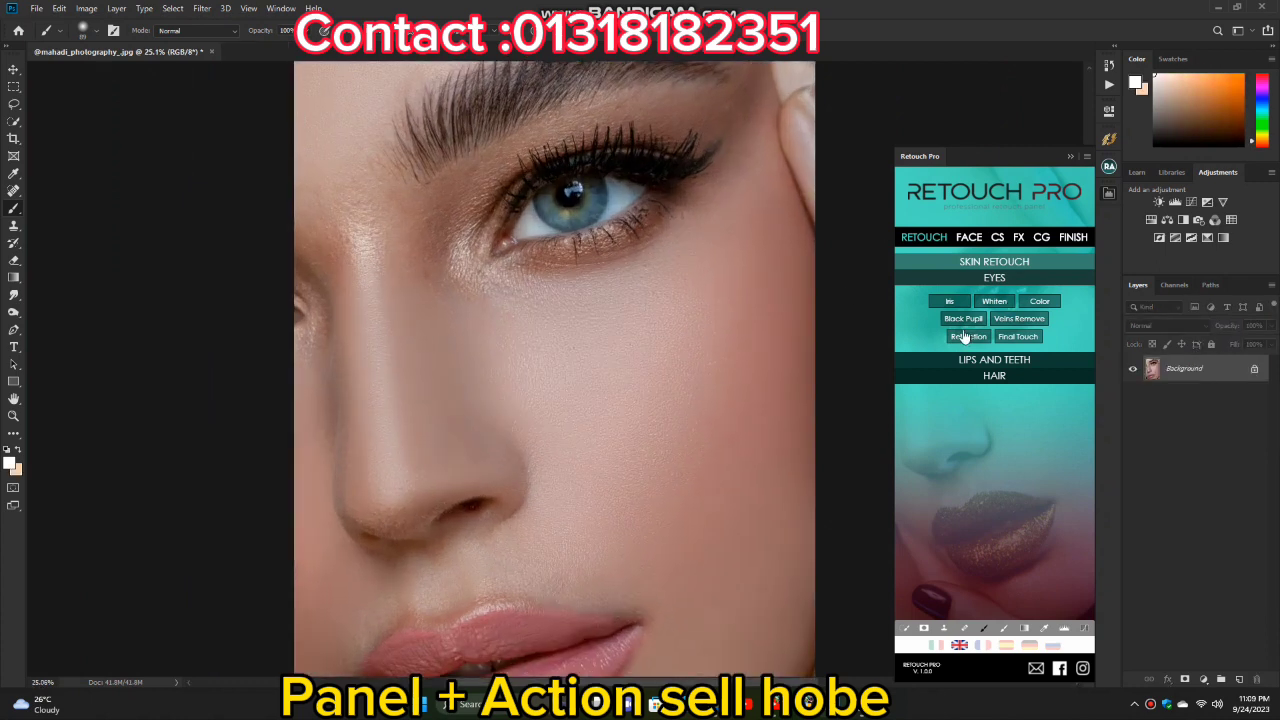
# - Create a Retouch Pro Dodge and Burn group with 11% brush opacity
pyautogui.click(1005, 262)
pyautogui.scroll(-1, 648, 293)
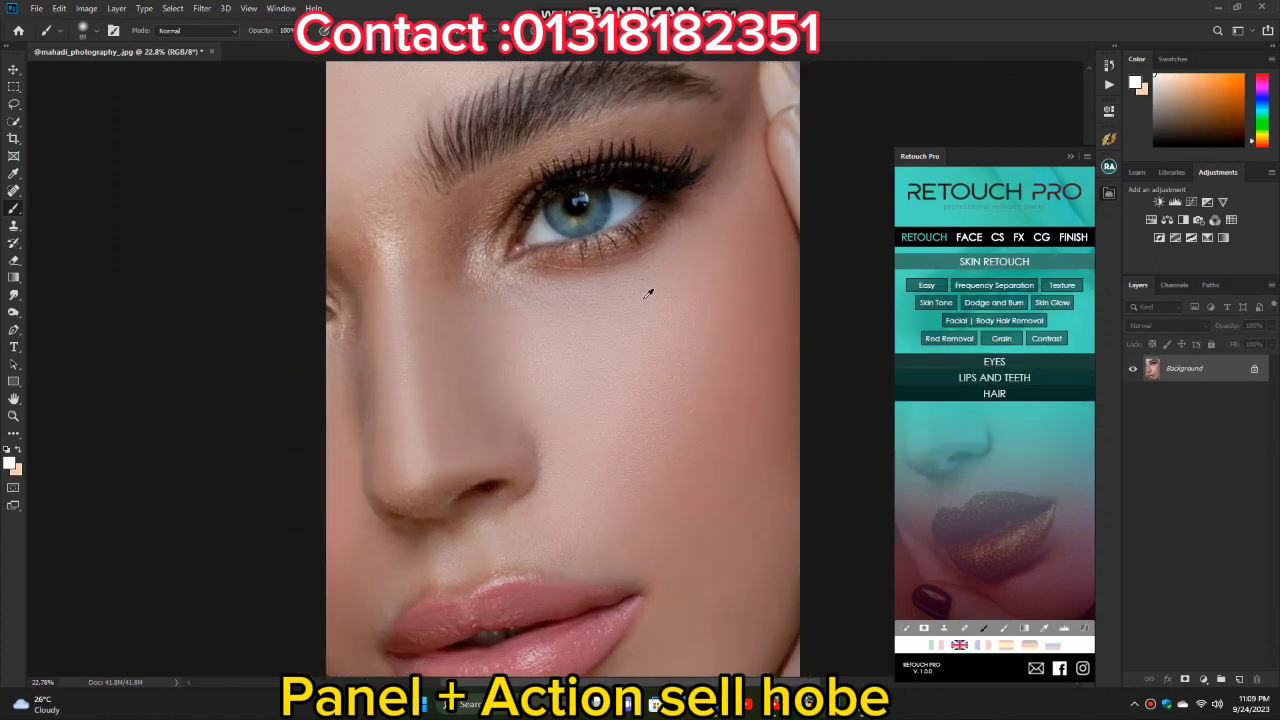
pyautogui.click(1005, 303)
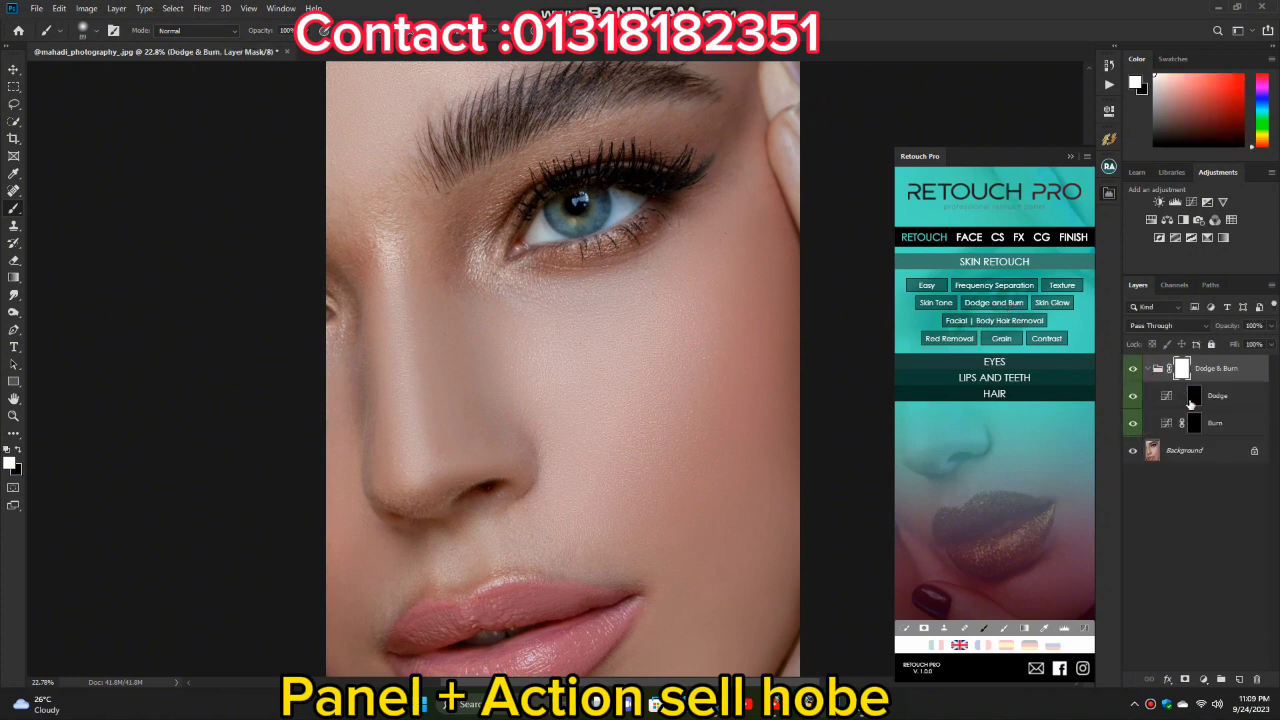
pyautogui.scroll(1, 412, 228)
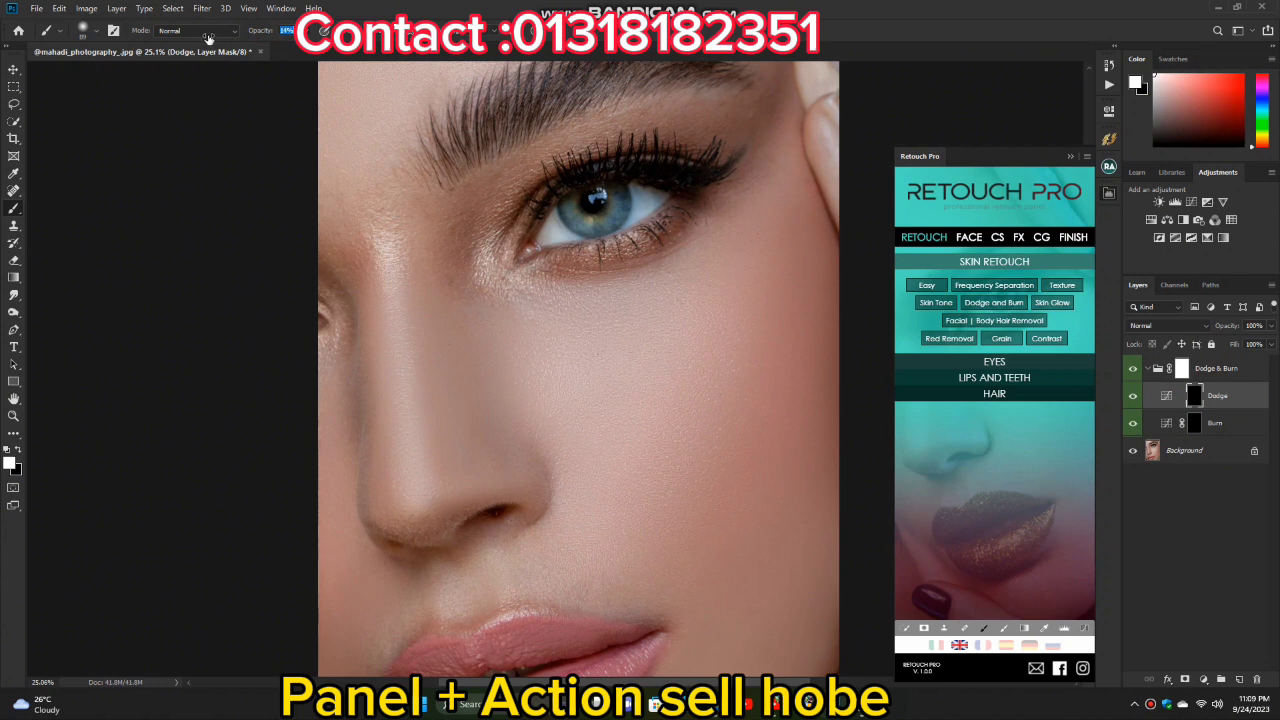
pyautogui.write('11')
pyautogui.press('Return')
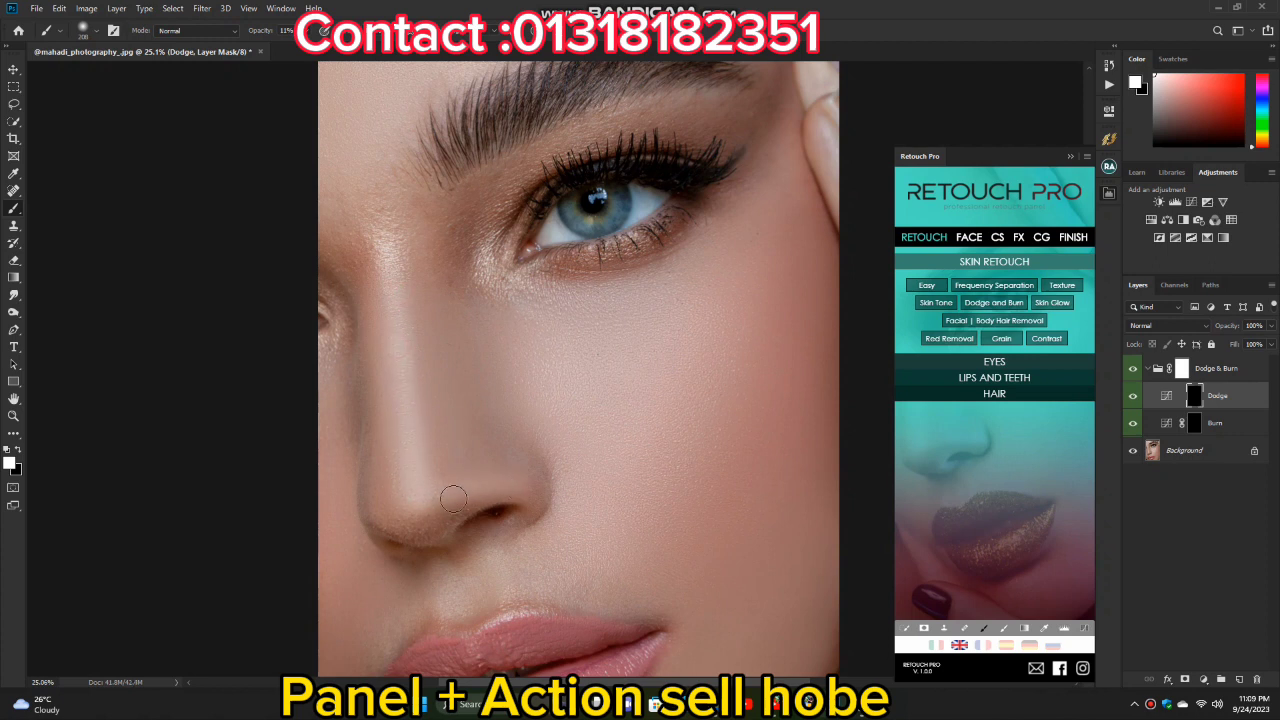
# - Paint a subtle dodge highlight on the cheek and lower the Dodge layer's opacity
pyautogui.scroll(-3, 453, 498)
pyautogui.scroll(3, 440, 500)
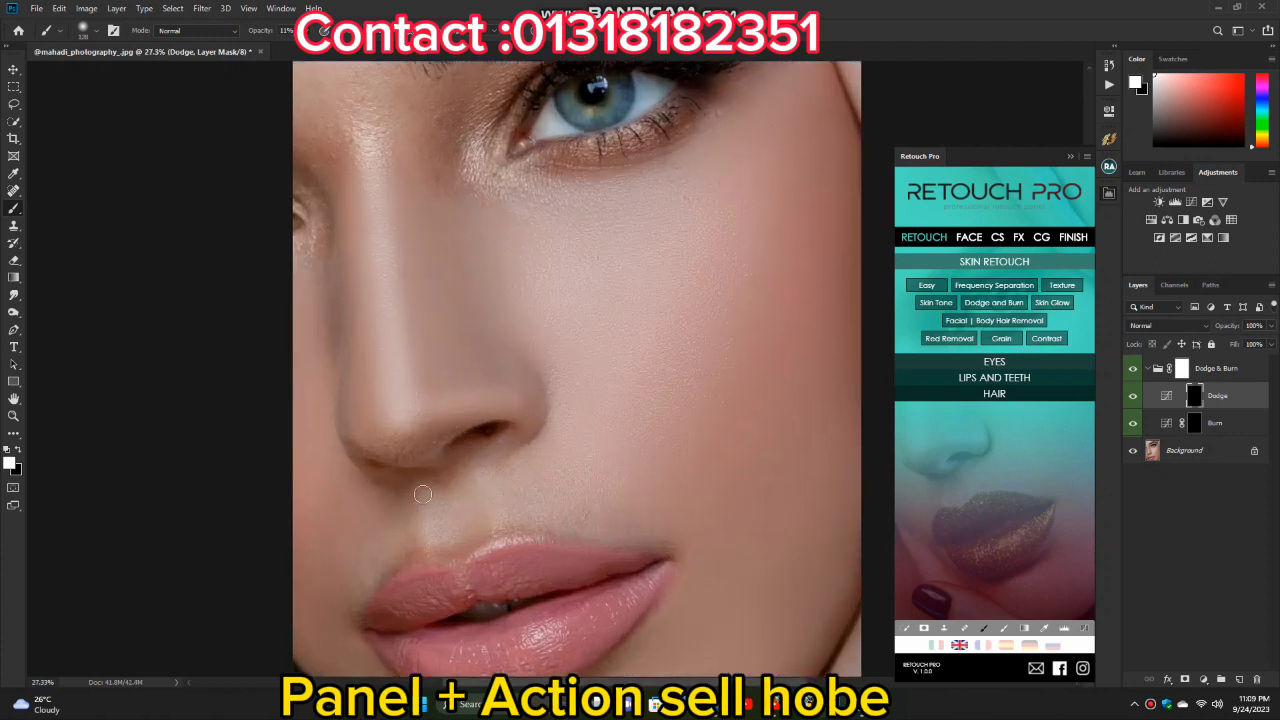
pyautogui.scroll(-2, 423, 542)
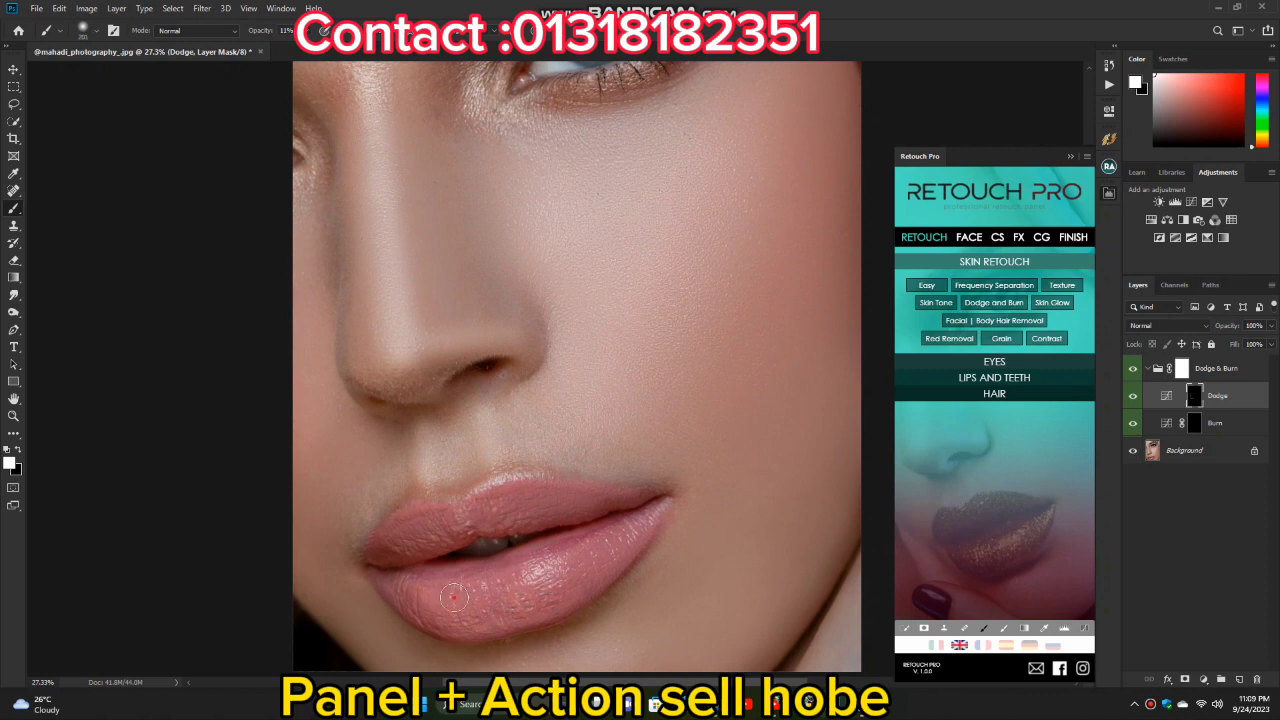
pyautogui.scroll(-3, 420, 542)
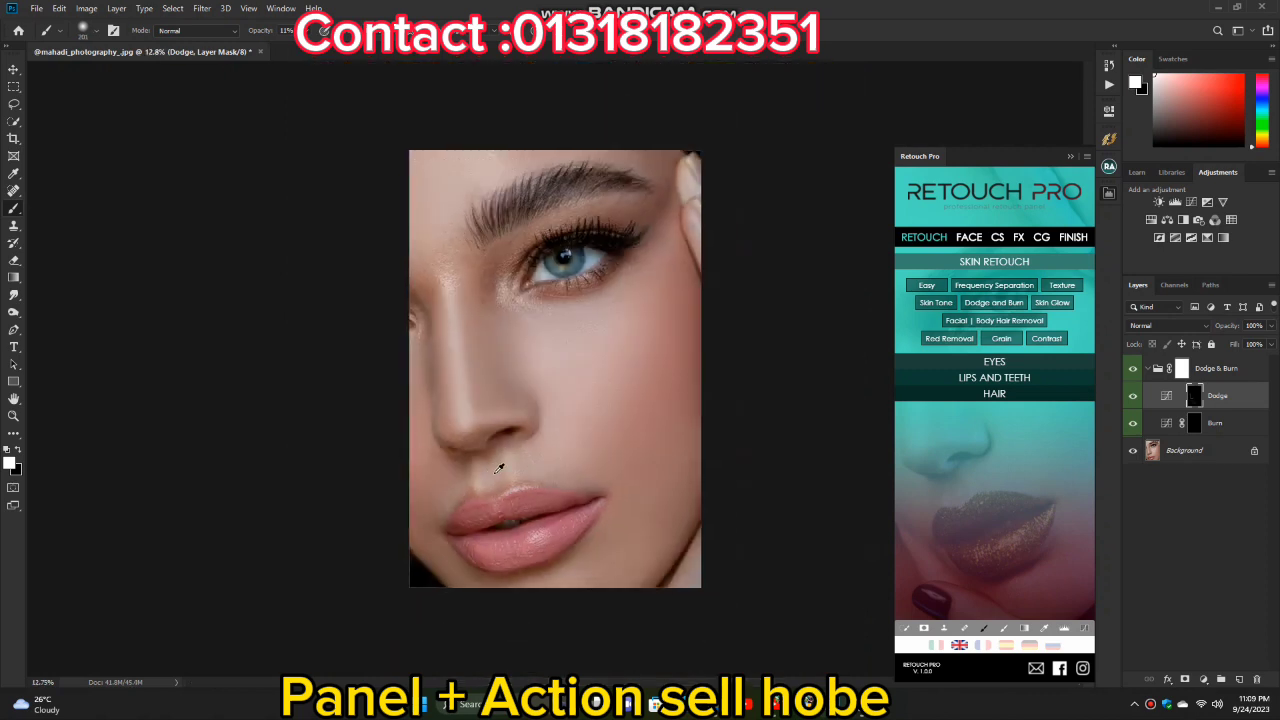
pyautogui.moveTo(551, 343); pyautogui.dragTo(571, 379)
pyautogui.scroll(-1, 430, 190)
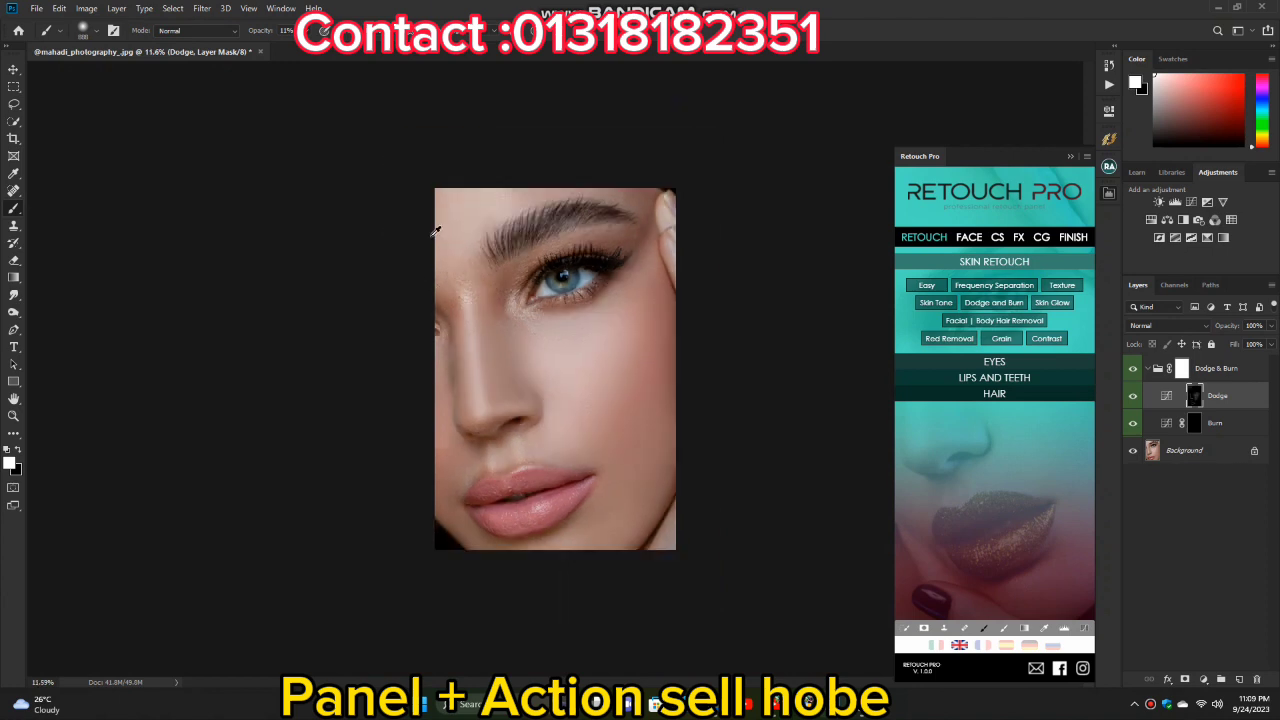
pyautogui.click(1271, 326)
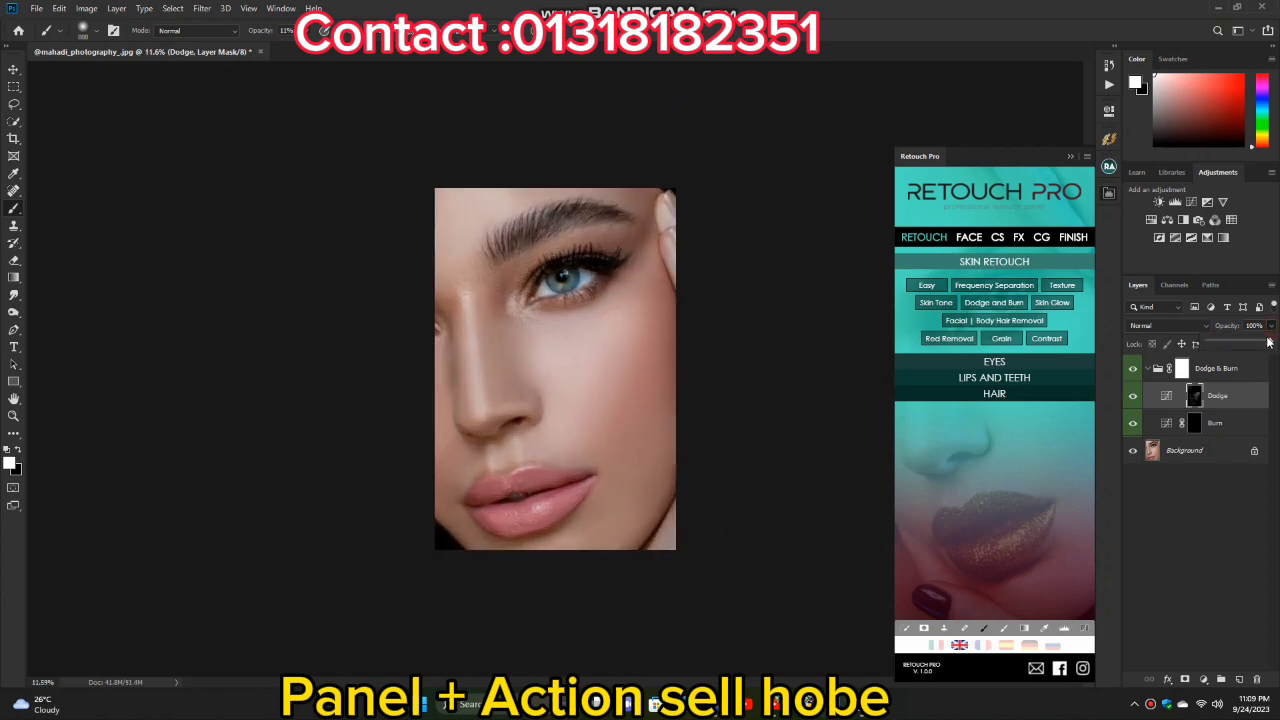
pyautogui.moveTo(1271, 342); pyautogui.dragTo(1208, 343)
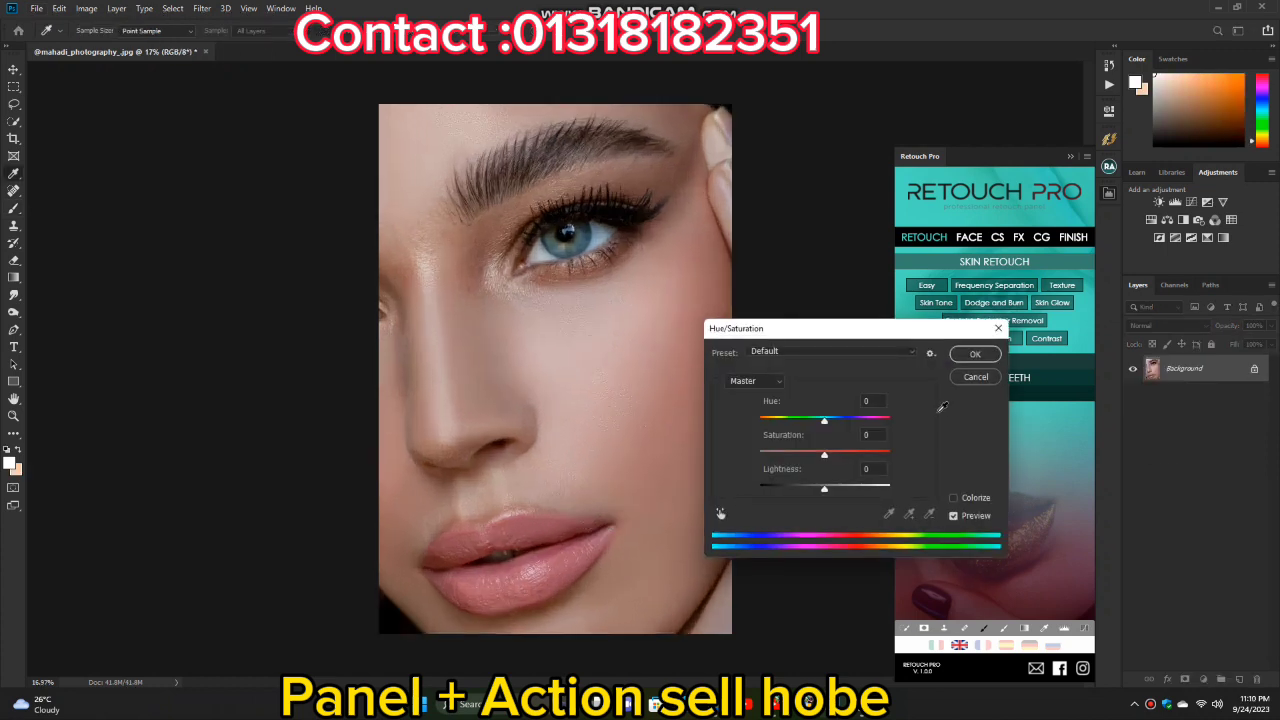
# - Copy the image to a new layer and boost its saturation with Hue/Saturation
pyautogui.click(975, 377)
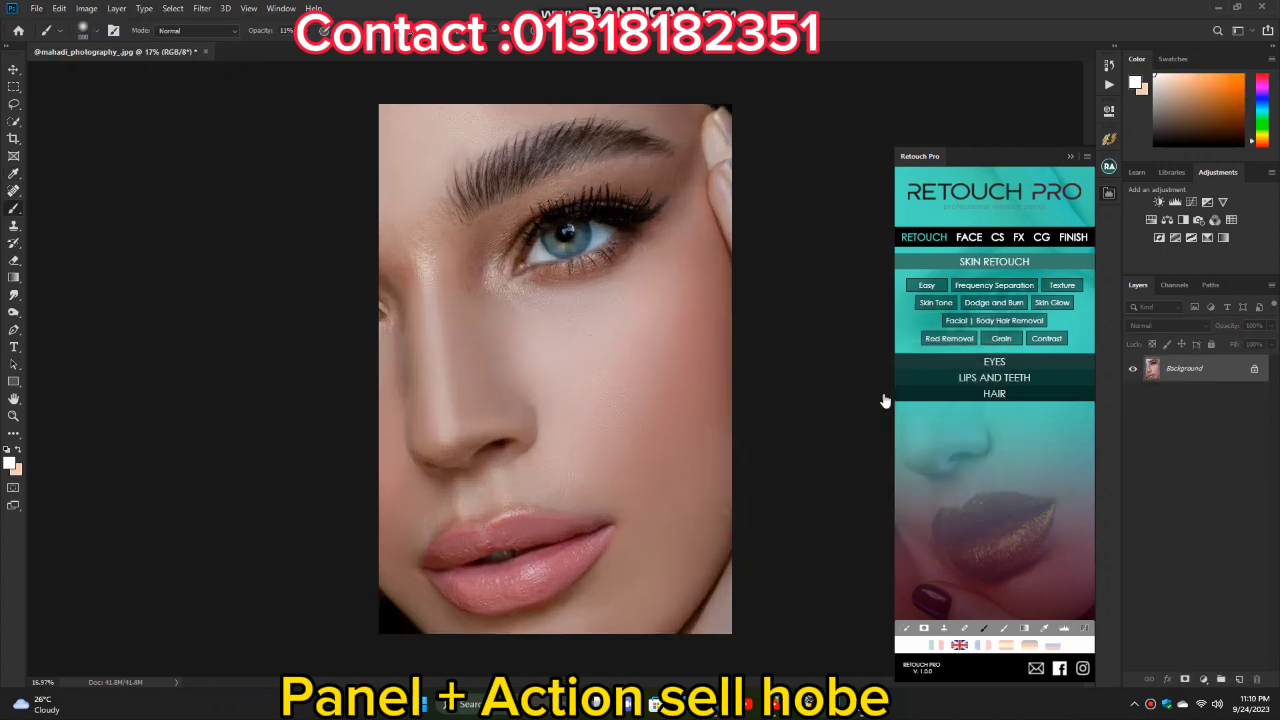
pyautogui.hotkey('ctrl', 'j')
pyautogui.hotkey('ctrl', 'u')
pyautogui.moveTo(824, 455)
pyautogui.mouseDown()
pyautogui.moveTo(911, 457)
pyautogui.moveTo(866, 455)
pyautogui.mouseUp()
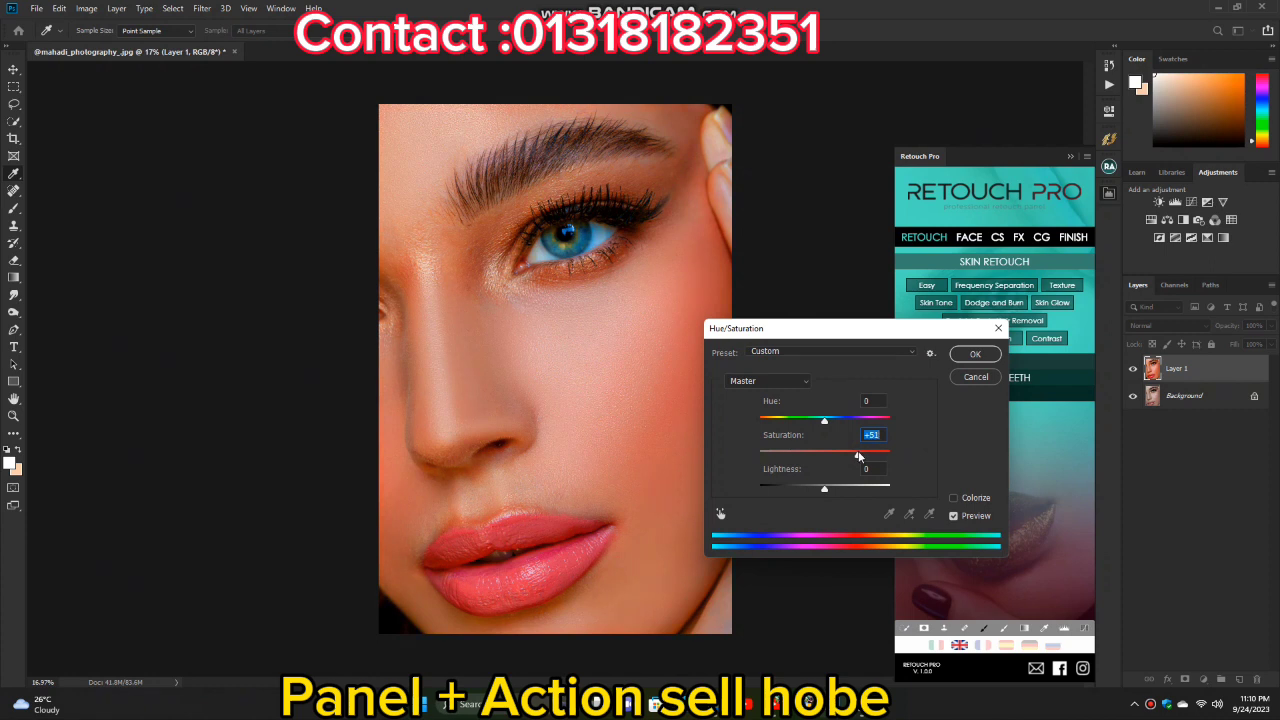
pyautogui.click(975, 353)
# - Add a mask to the saturated layer and paint the coral colour onto both lips
pyautogui.click(1185, 679)
pyautogui.press('b')
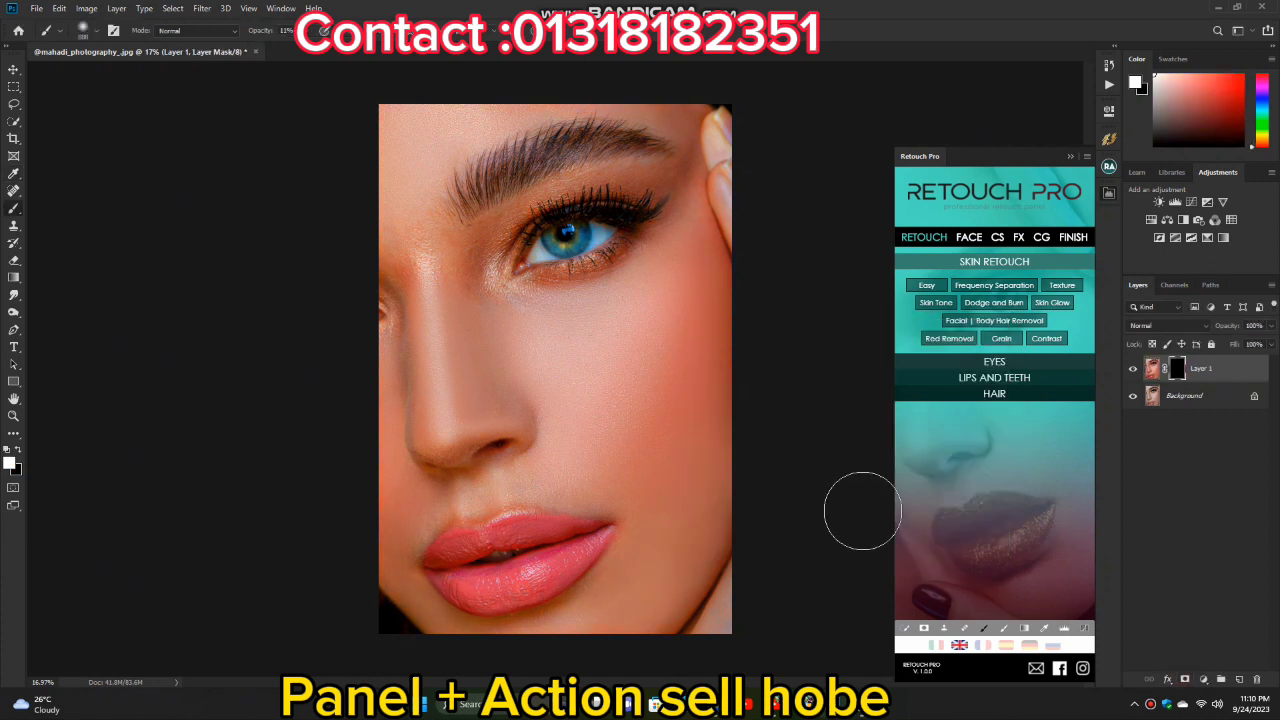
pyautogui.scroll(2, 500, 540)
pyautogui.scroll(2, 470, 480)
pyautogui.moveTo(444, 424)
pyautogui.mouseDown()
pyautogui.moveTo(319, 441)
pyautogui.moveTo(445, 392)
pyautogui.mouseUp()
pyautogui.scroll(1, 335, 470)
pyautogui.moveTo(503, 357)
pyautogui.mouseDown()
pyautogui.moveTo(711, 357)
pyautogui.moveTo(488, 390)
pyautogui.moveTo(634, 381)
pyautogui.mouseUp()
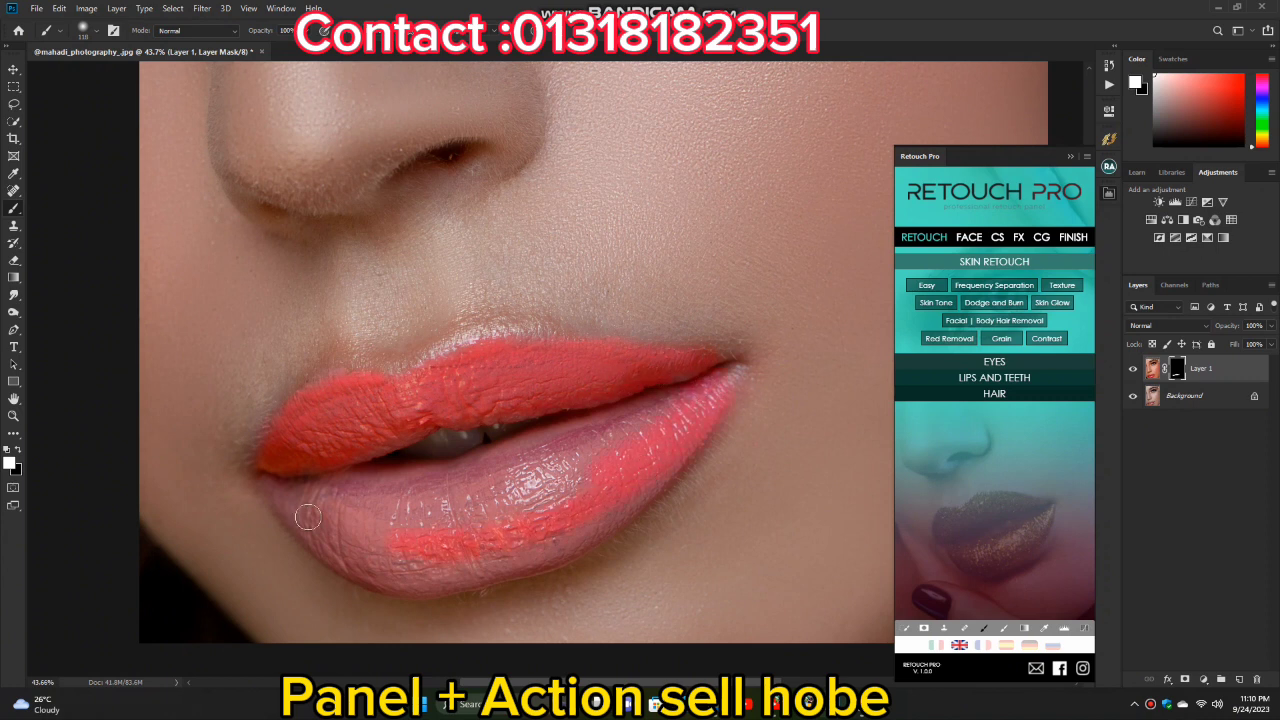
pyautogui.moveTo(300, 505)
pyautogui.mouseDown()
pyautogui.moveTo(453, 489)
pyautogui.moveTo(634, 417)
pyautogui.mouseUp()
pyautogui.moveTo(453, 538)
pyautogui.mouseDown()
pyautogui.moveTo(438, 570)
pyautogui.moveTo(590, 520)
pyautogui.moveTo(737, 368)
pyautogui.mouseUp()
# - Lower the lip colour layer's opacity to 52%
pyautogui.hotkey('ctrl', '0')
pyautogui.moveTo(1270, 325); pyautogui.dragTo(1248, 345)
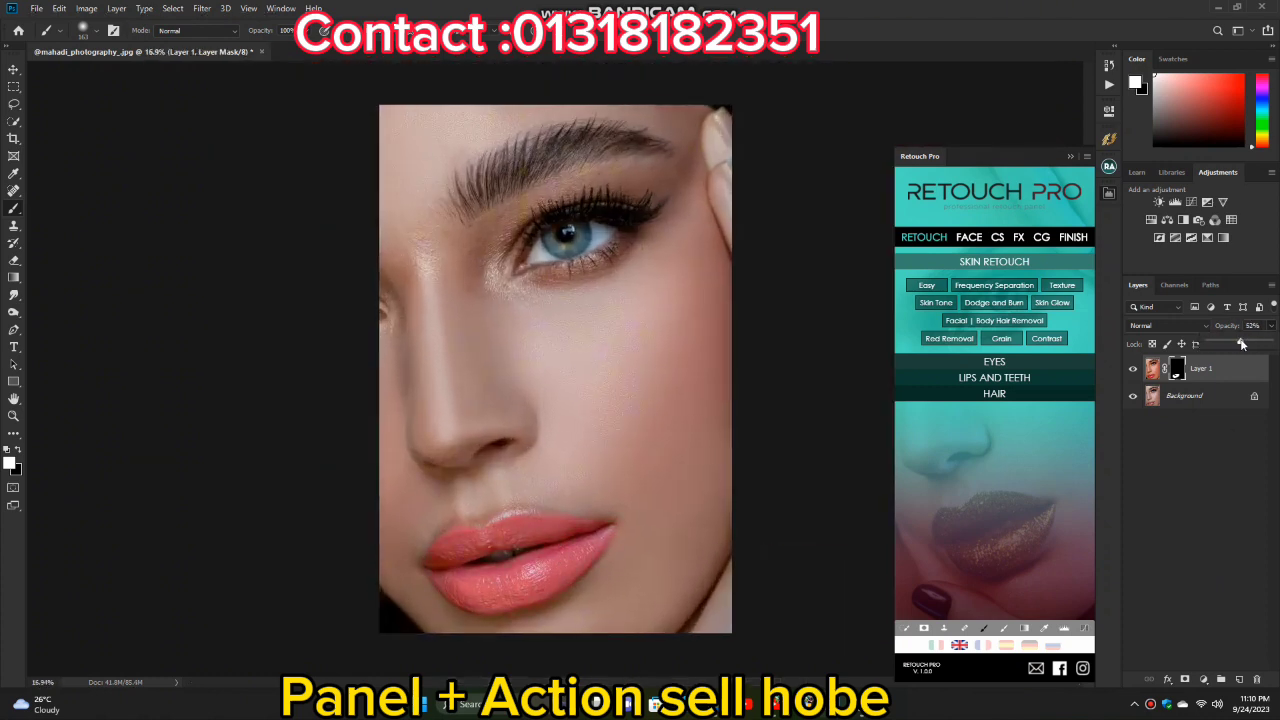
pyautogui.scroll(-2, 588, 392)
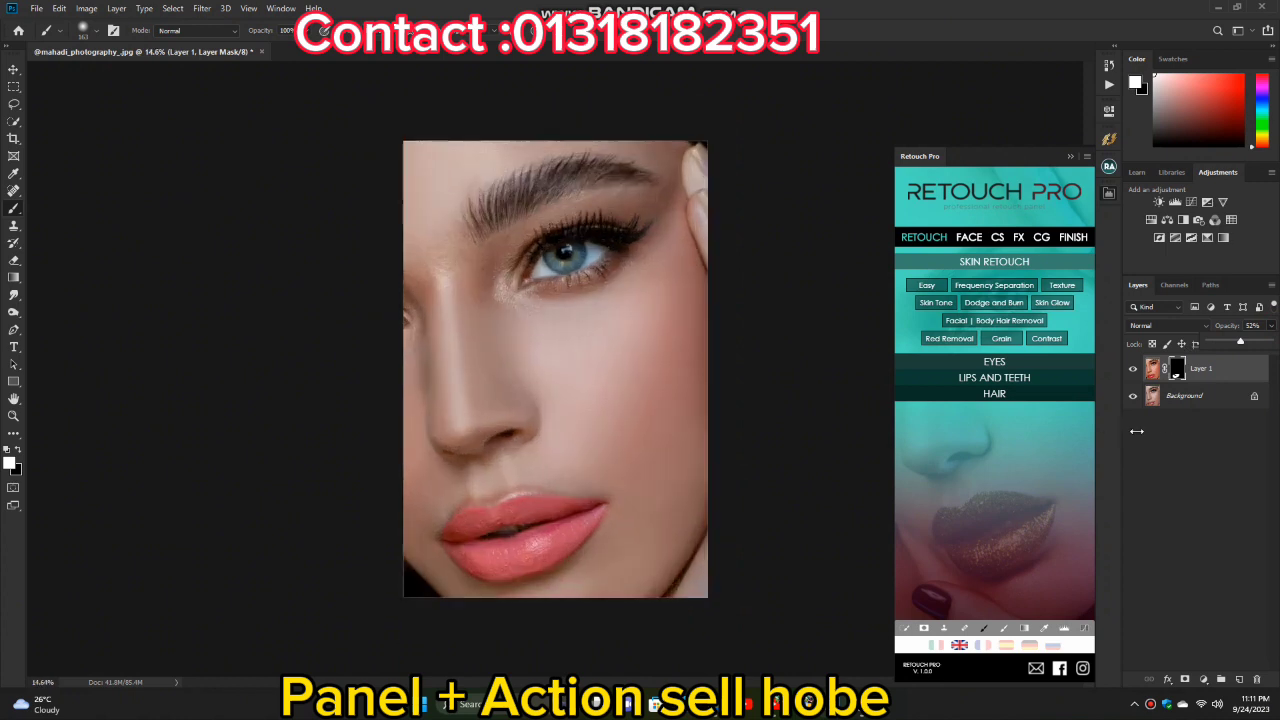
# - Merge the coral lip layer down into the Background image
pyautogui.hotkey('ctrl', 'e')
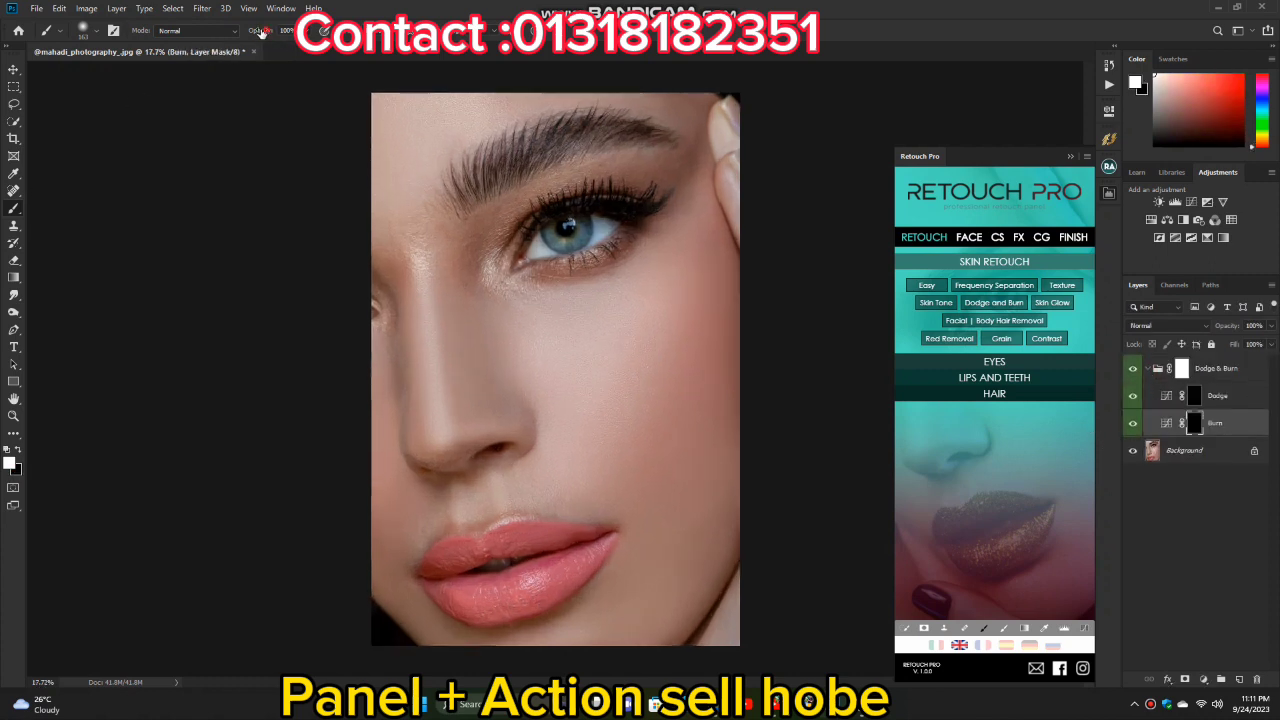
pyautogui.scroll(1, 553, 140)
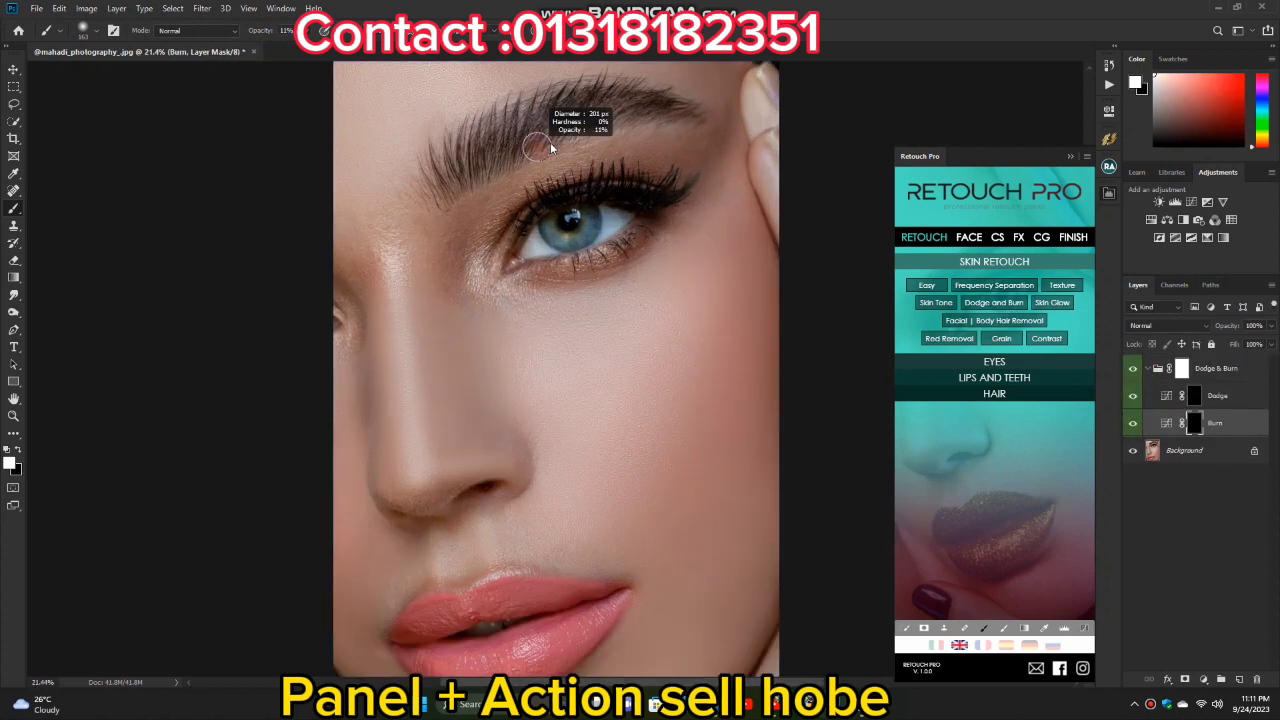
pyautogui.scroll(-2, 554, 280)
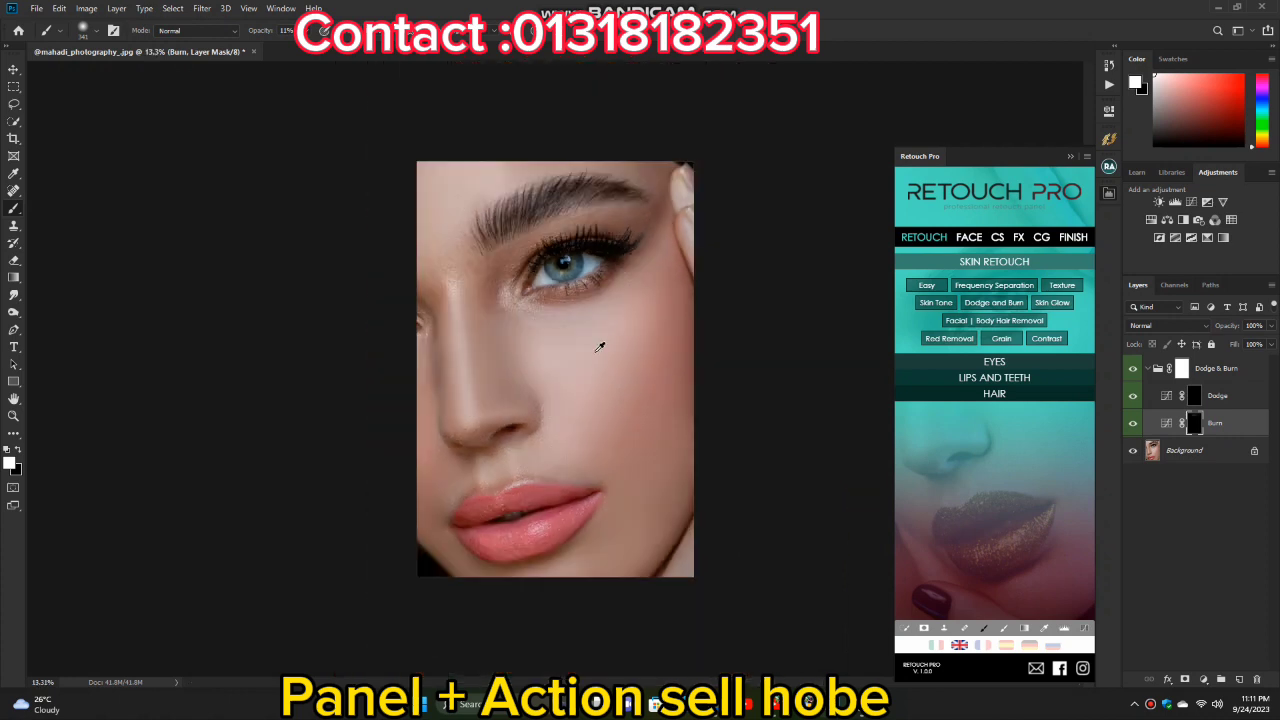
pyautogui.scroll(2, 498, 407)
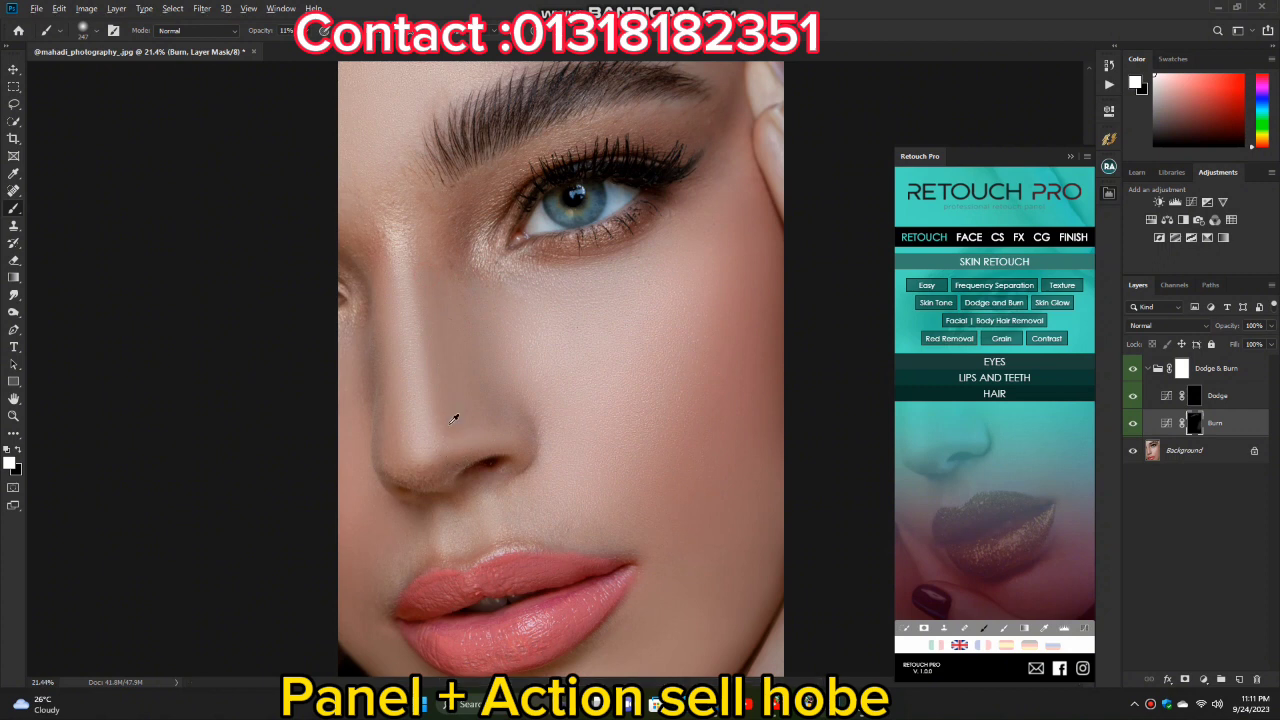
pyautogui.scroll(-2, 480, 410)
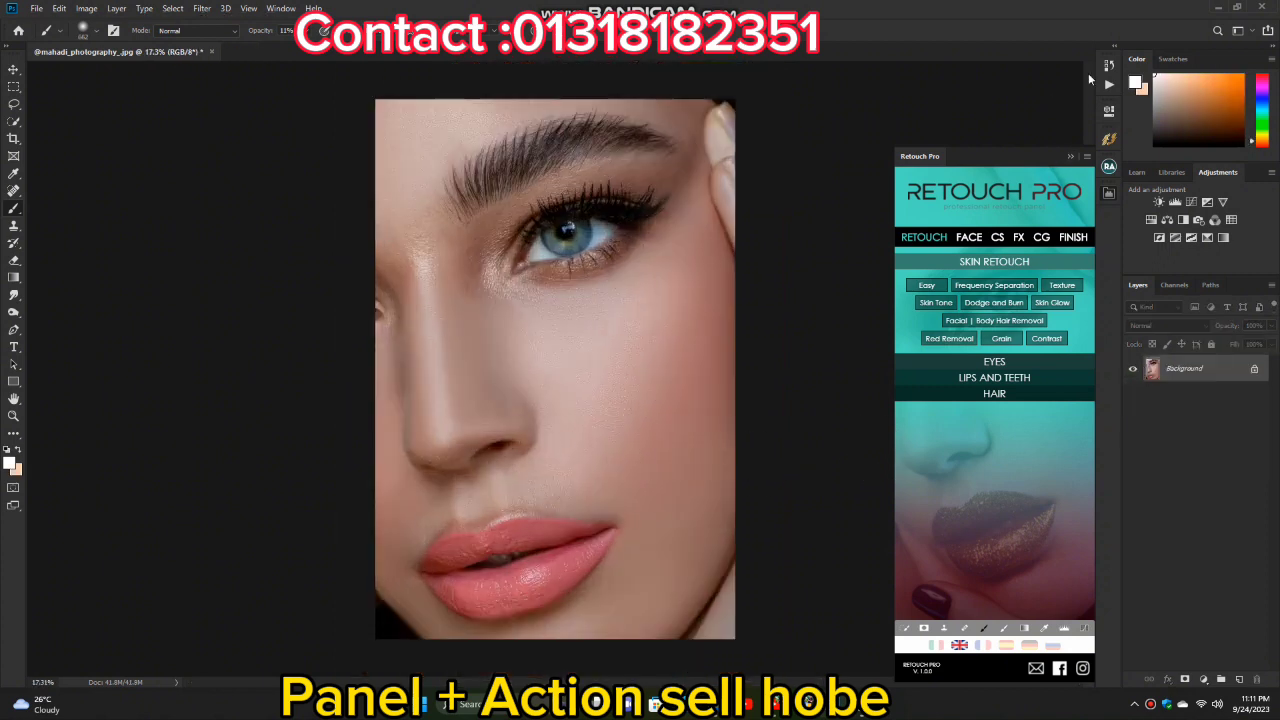
# - Compare the original History snapshot with the final Merge Visible state, then close History
pyautogui.click(1108, 65)
pyautogui.moveTo(1089, 305)
pyautogui.mouseDown()
pyautogui.moveTo(1089, 120)
pyautogui.moveTo(1088, 367)
pyautogui.mouseUp()
pyautogui.click(1015, 84)
pyautogui.click(1064, 394)
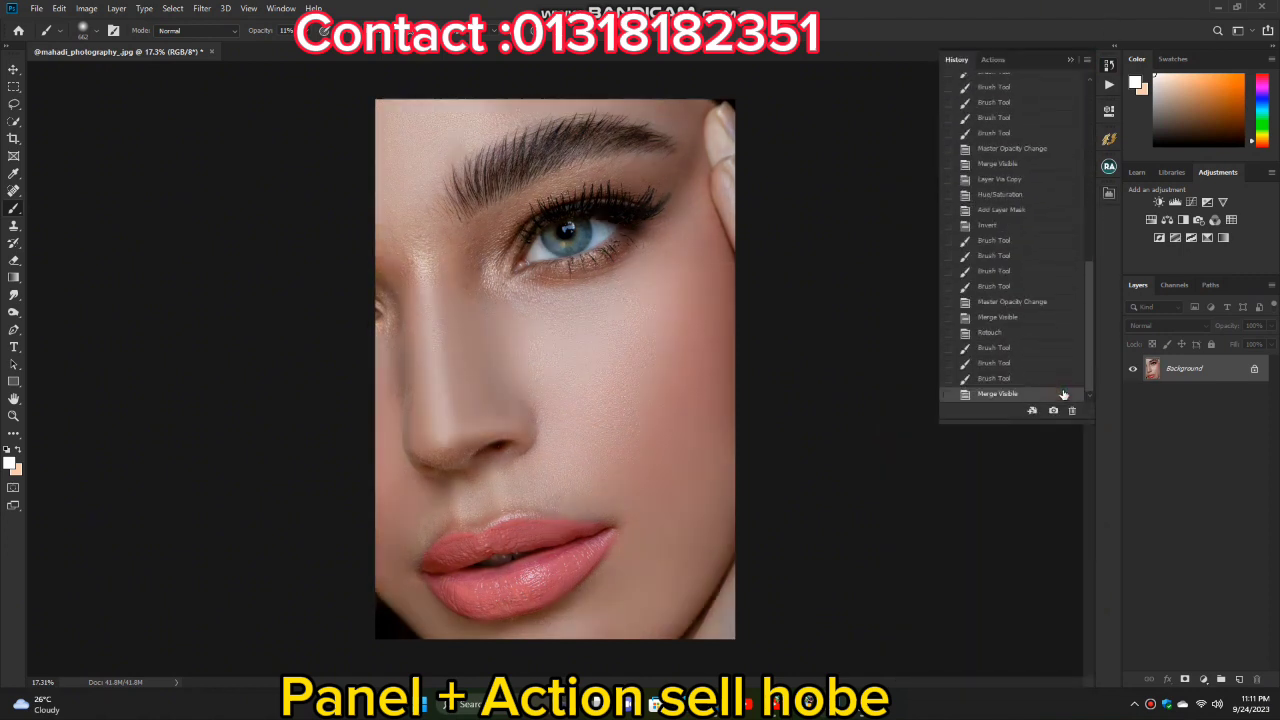
pyautogui.click(1069, 61)
pyautogui.scroll(1, 634, 366)
pyautogui.scroll(3, 634, 366)
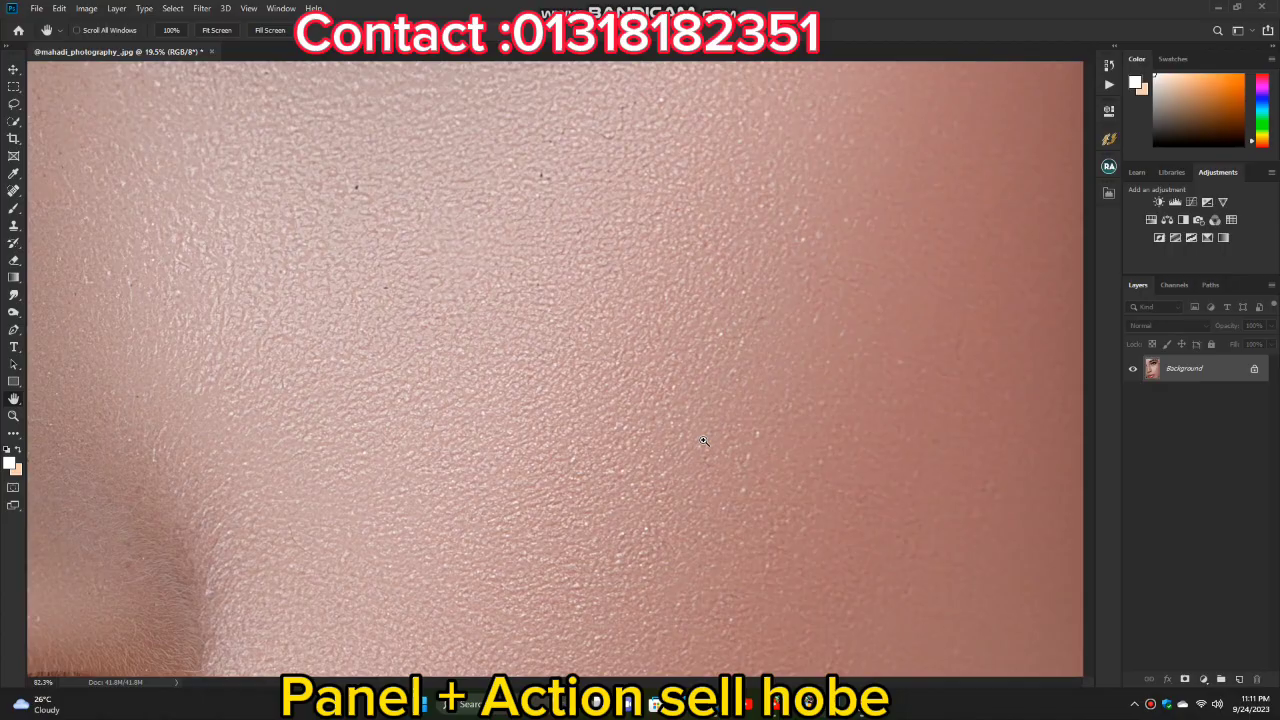